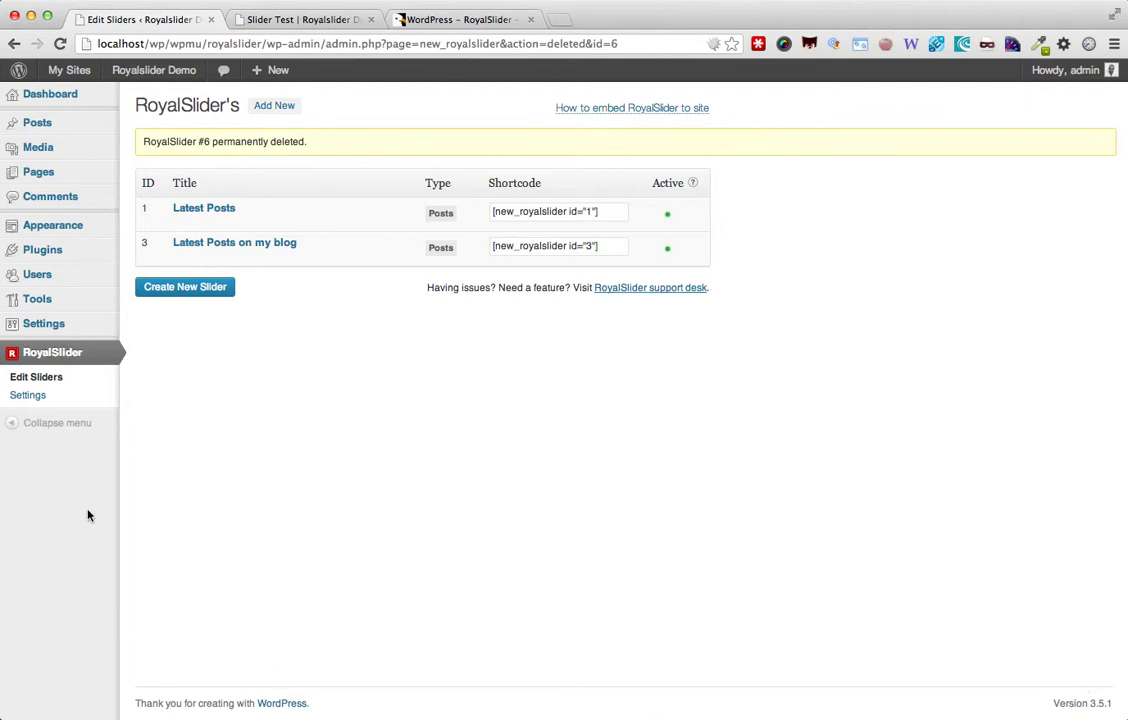
Start a new slider with Create New Slider to bring up the slider-type chooser
click(195, 297)
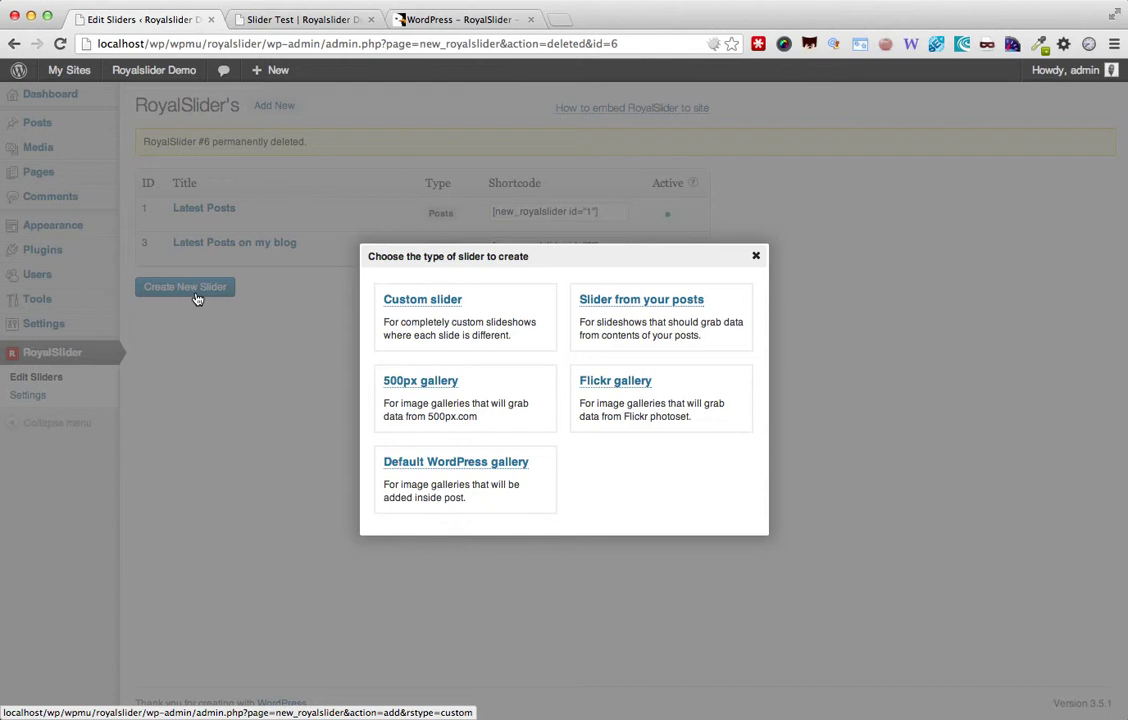
Choose 'Slider from your posts' and name the slider 'Latest Posts from my Blog'
click(648, 336)
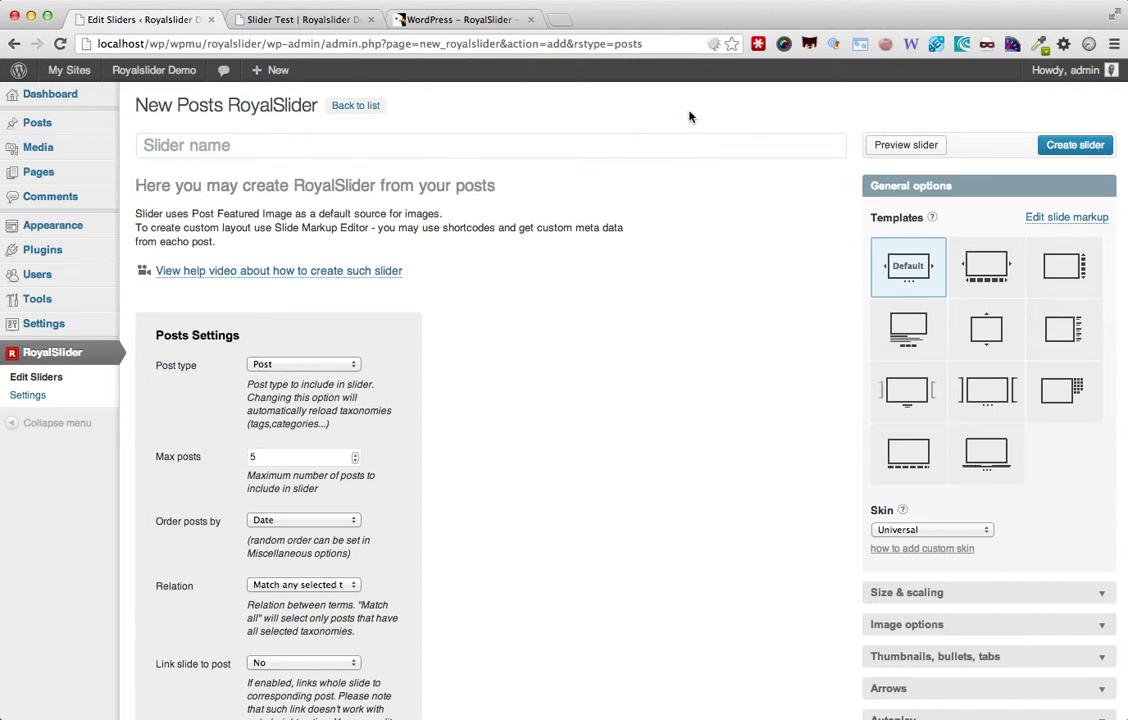
click(686, 152)
text(Lates)
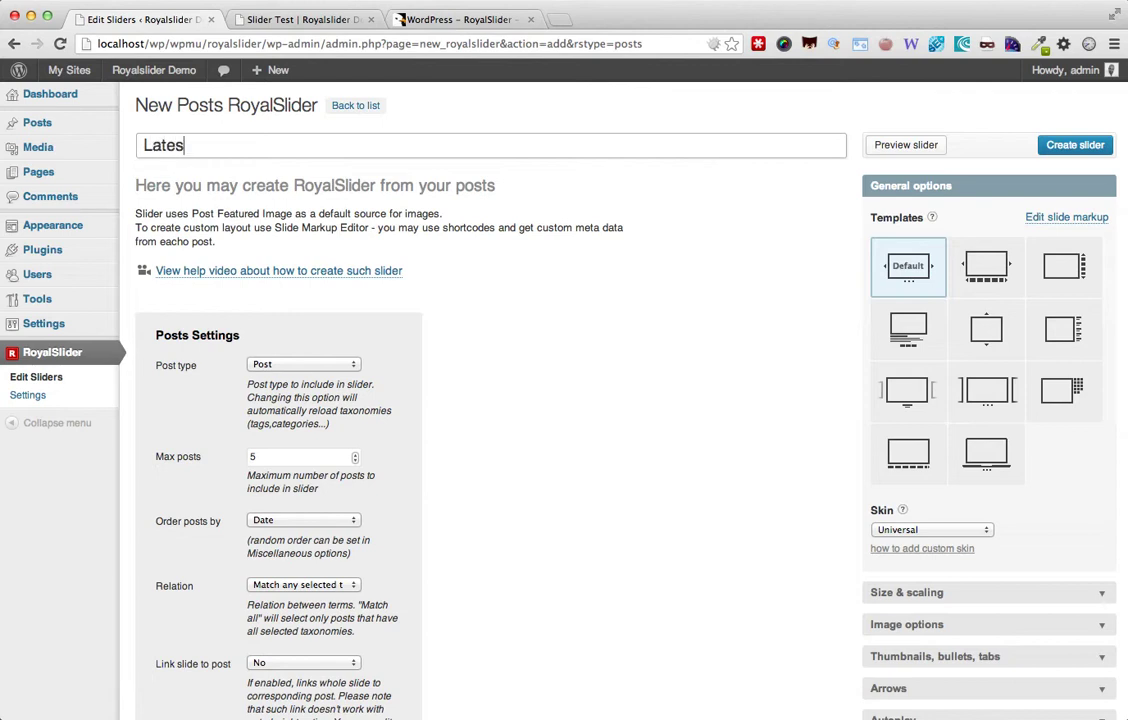
text(t Posts from my B)
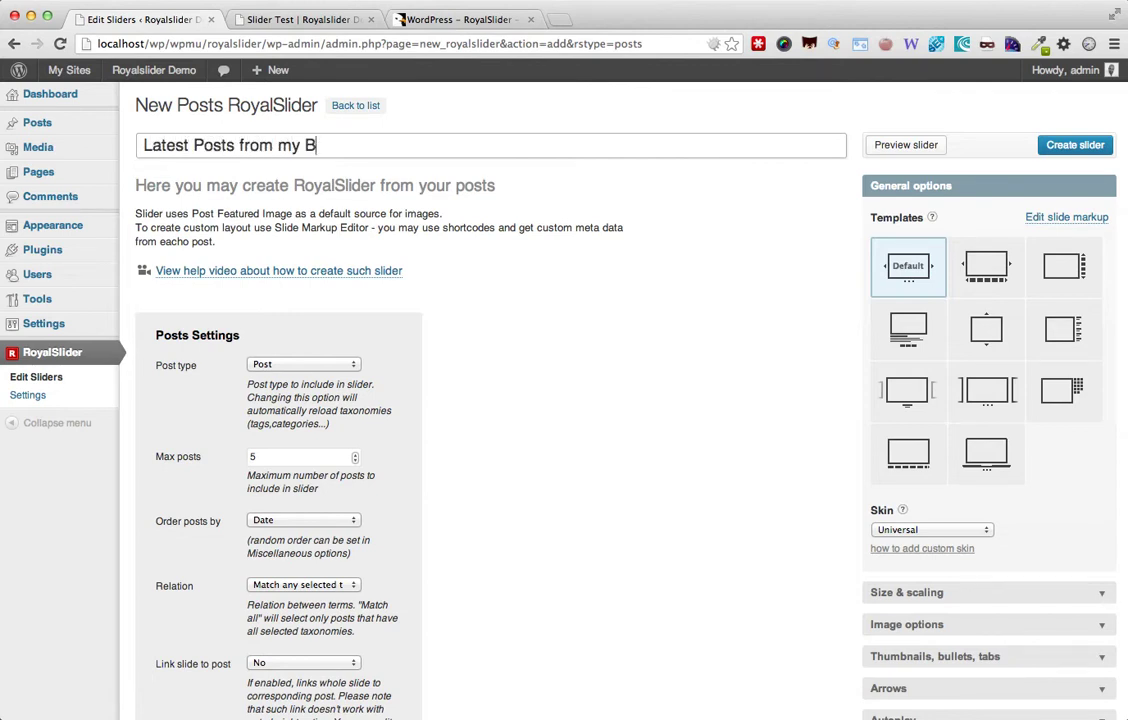
text(log)
scroll(702, 388, down, 3)
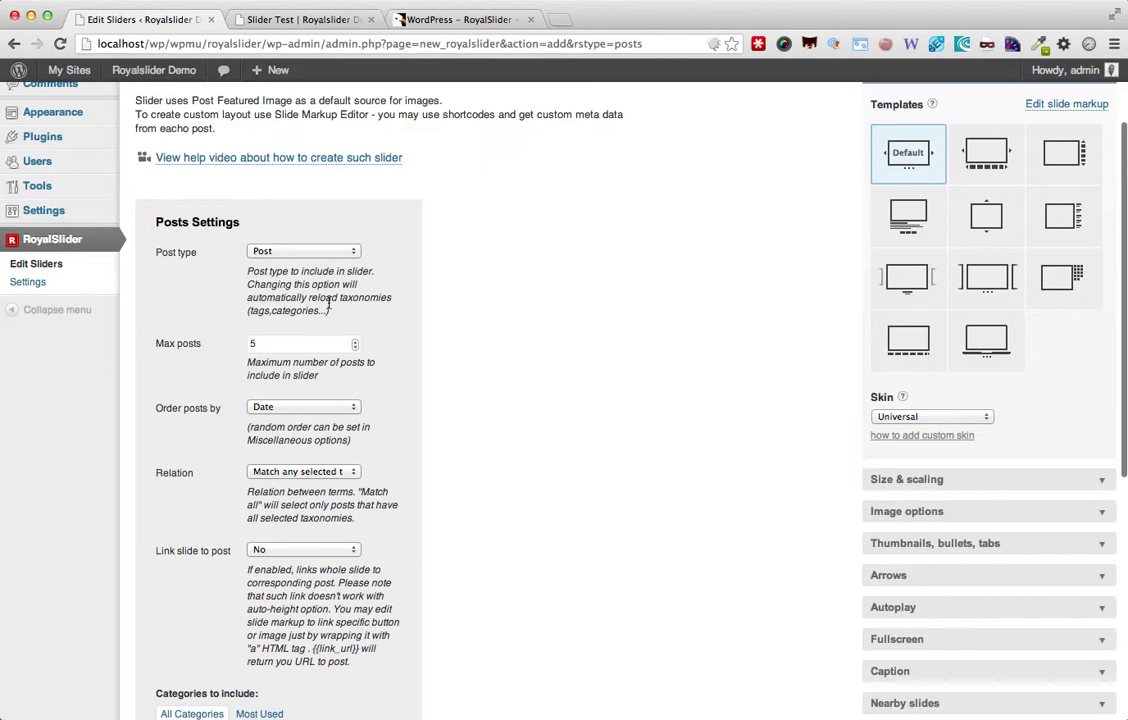
scroll(471, 305, down, 2)
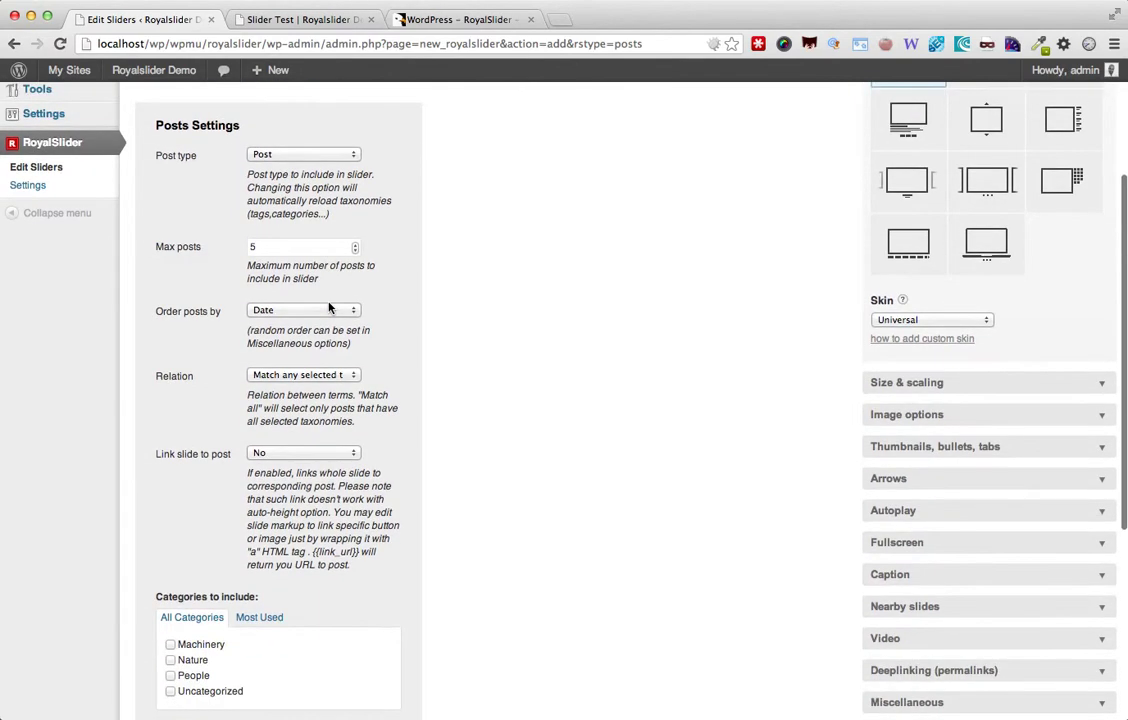
scroll(329, 307, up, 4)
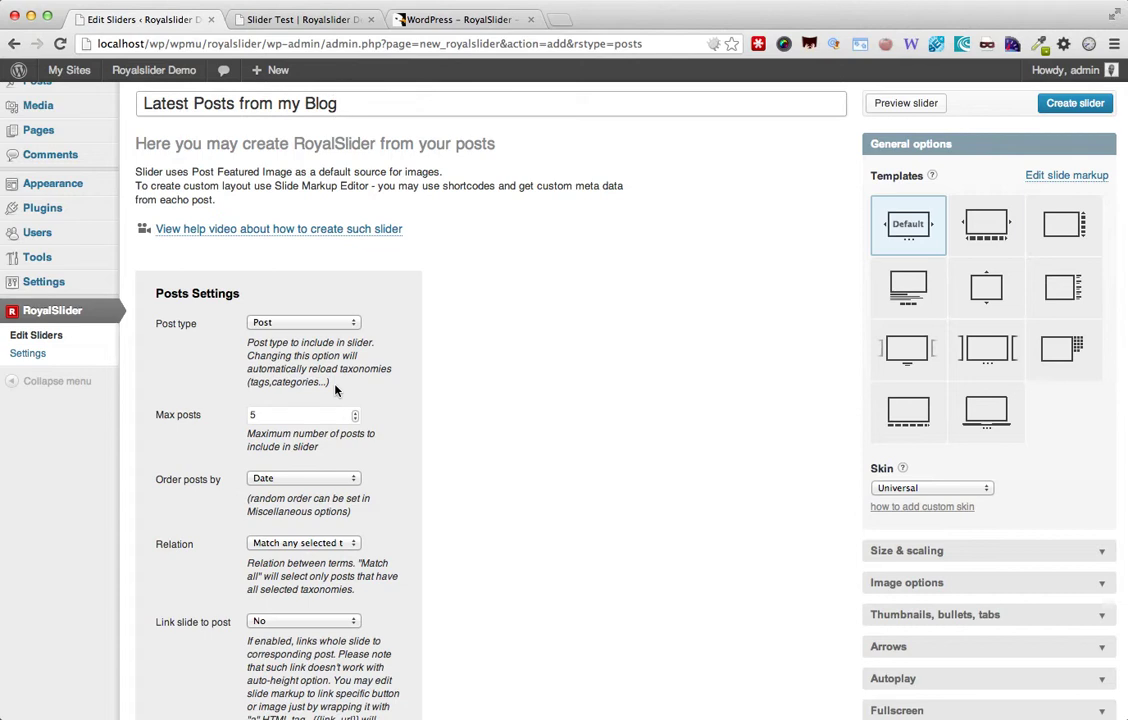
Keep Post as the post type and order the posts by Comments
click(334, 324)
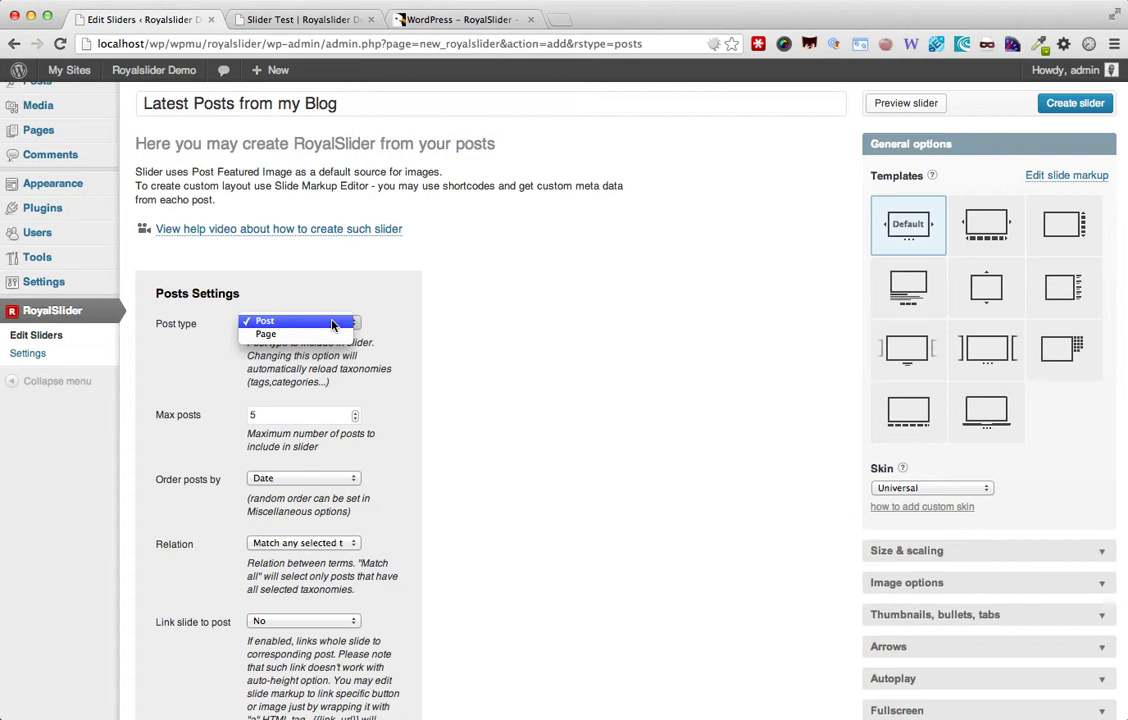
click(398, 365)
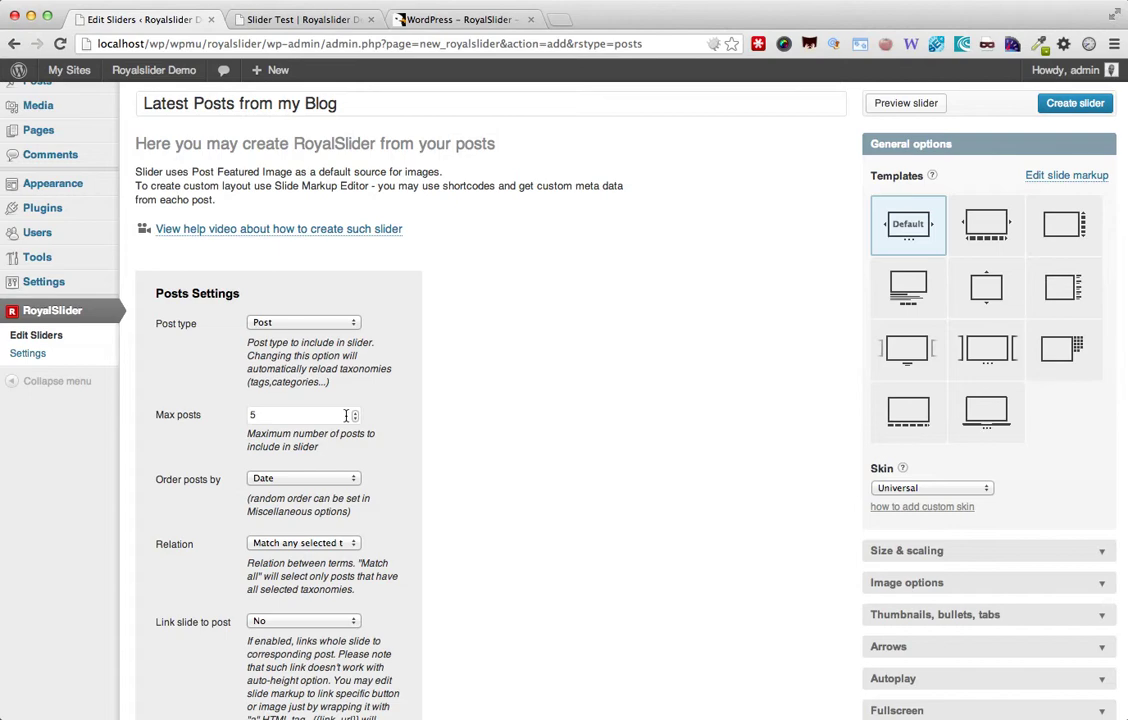
scroll(385, 500, down, 3)
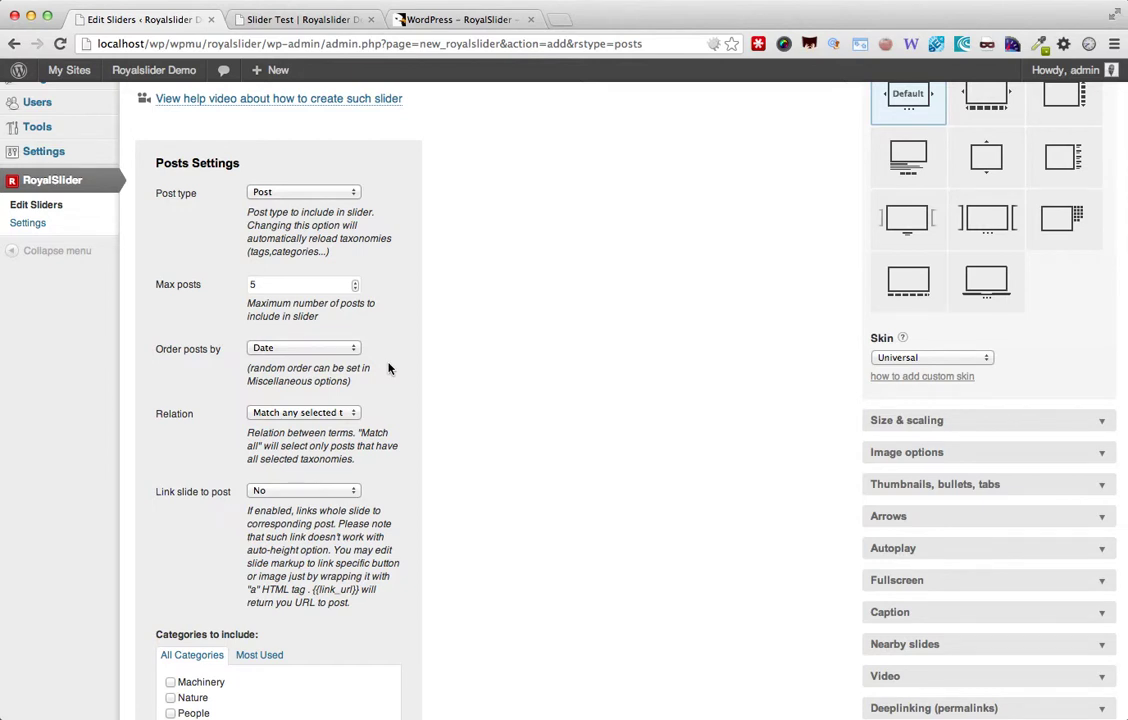
click(352, 349)
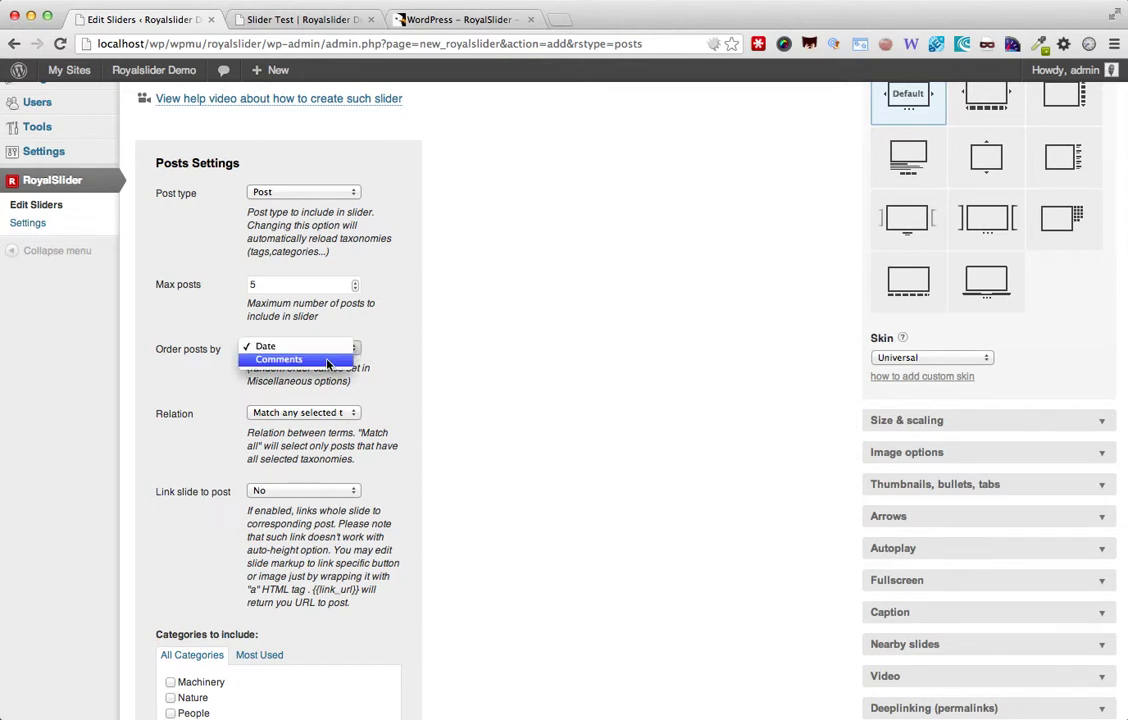
click(327, 362)
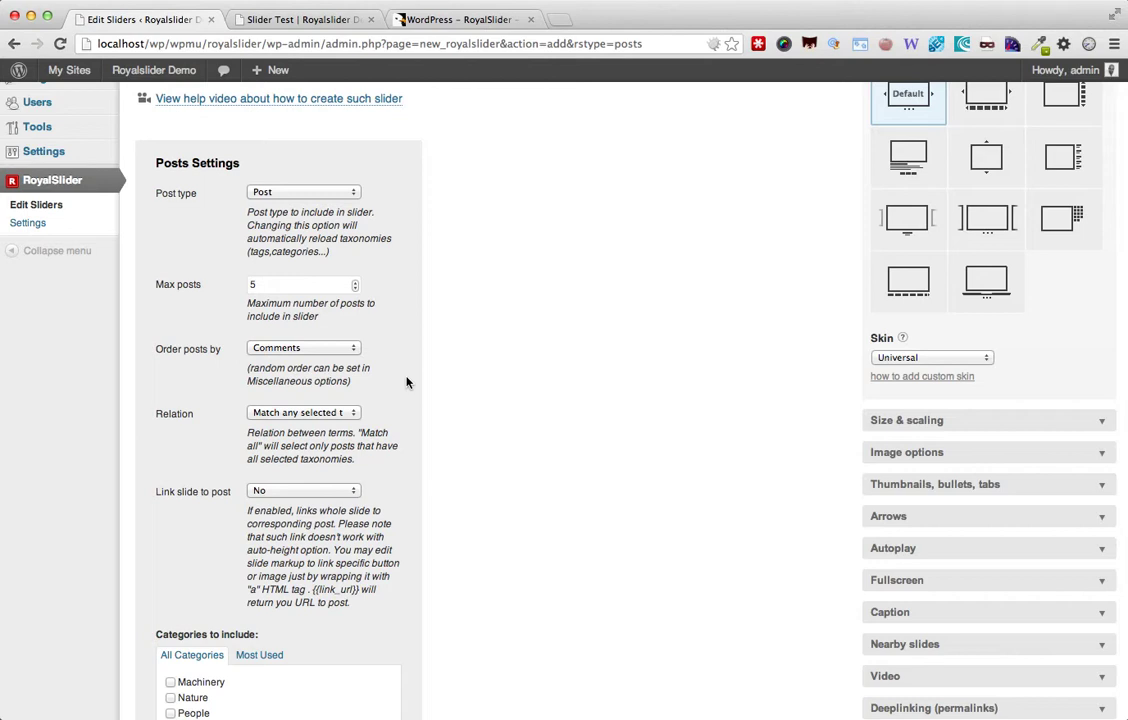
Include posts from the Machinery category and the forest tag
scroll(407, 381, down, 1)
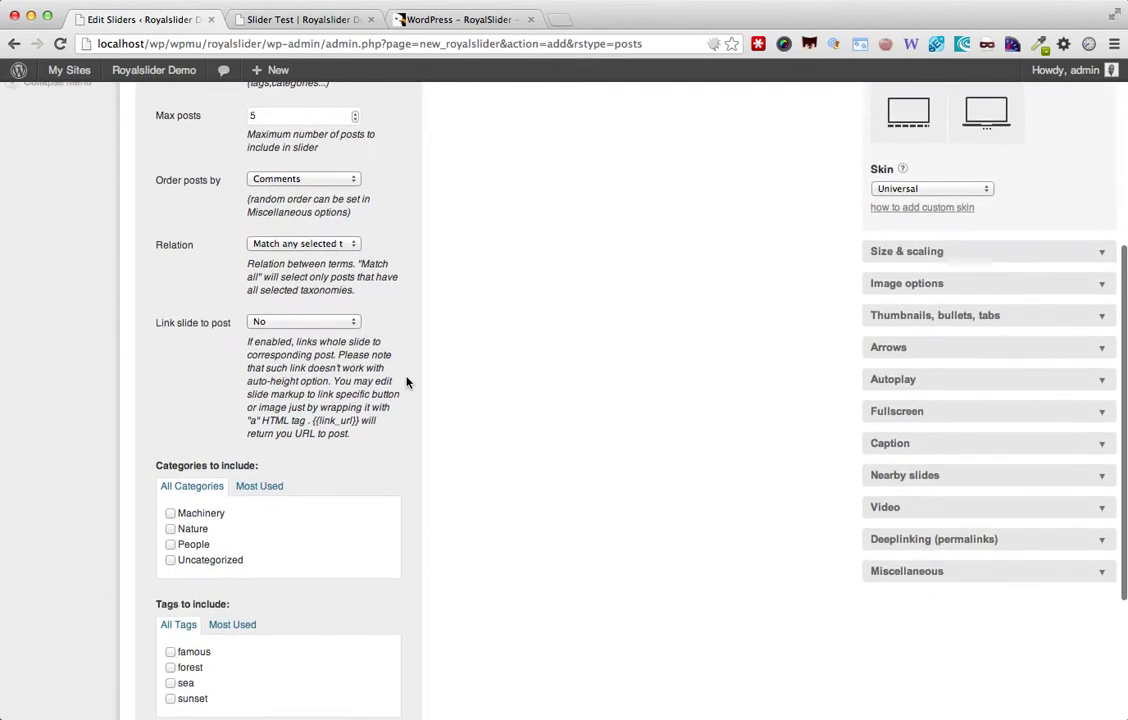
scroll(408, 383, down, 2)
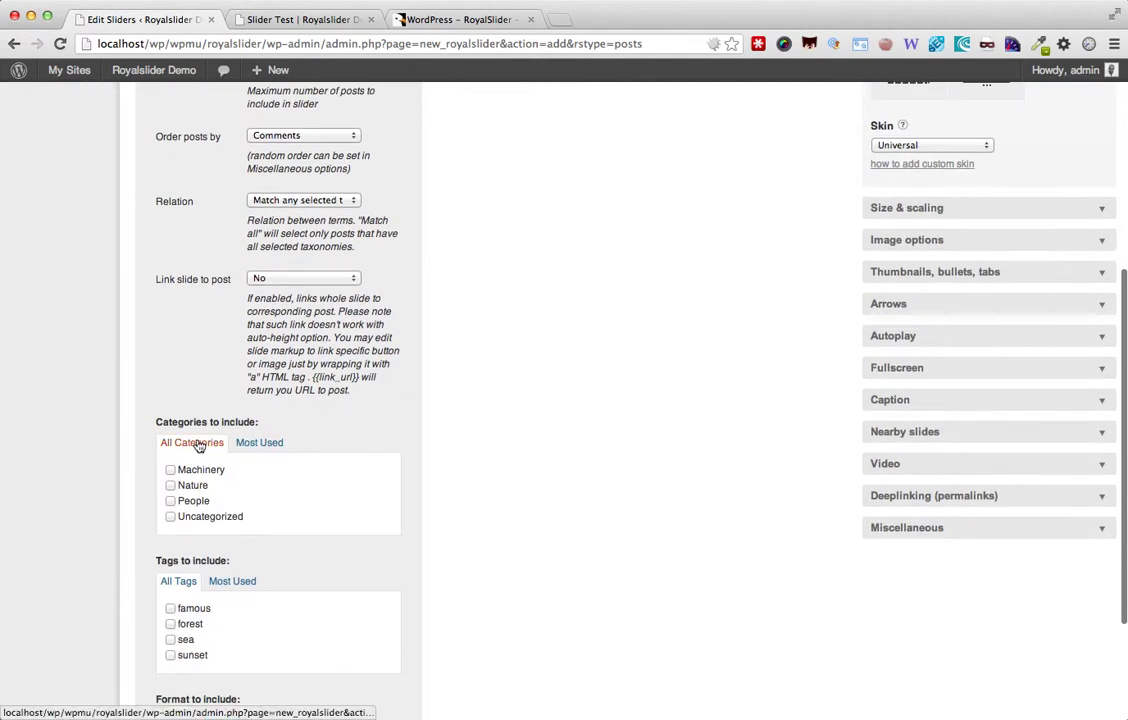
scroll(220, 496, down, 4)
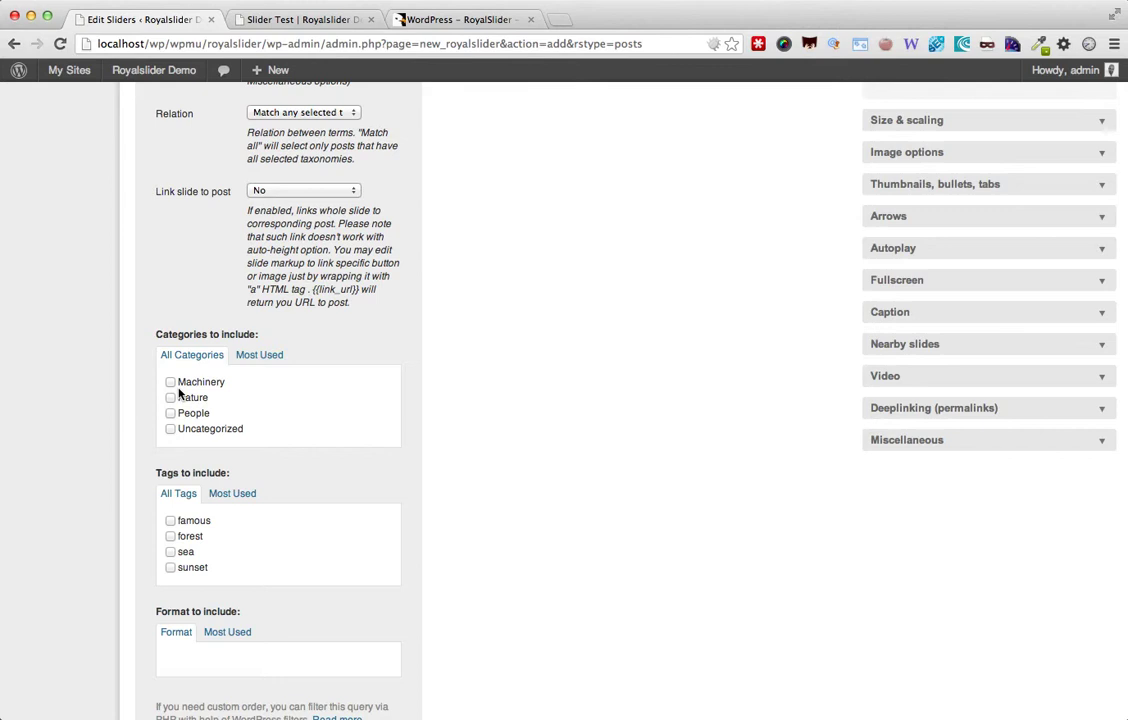
click(170, 382)
click(171, 537)
scroll(260, 538, up, 2)
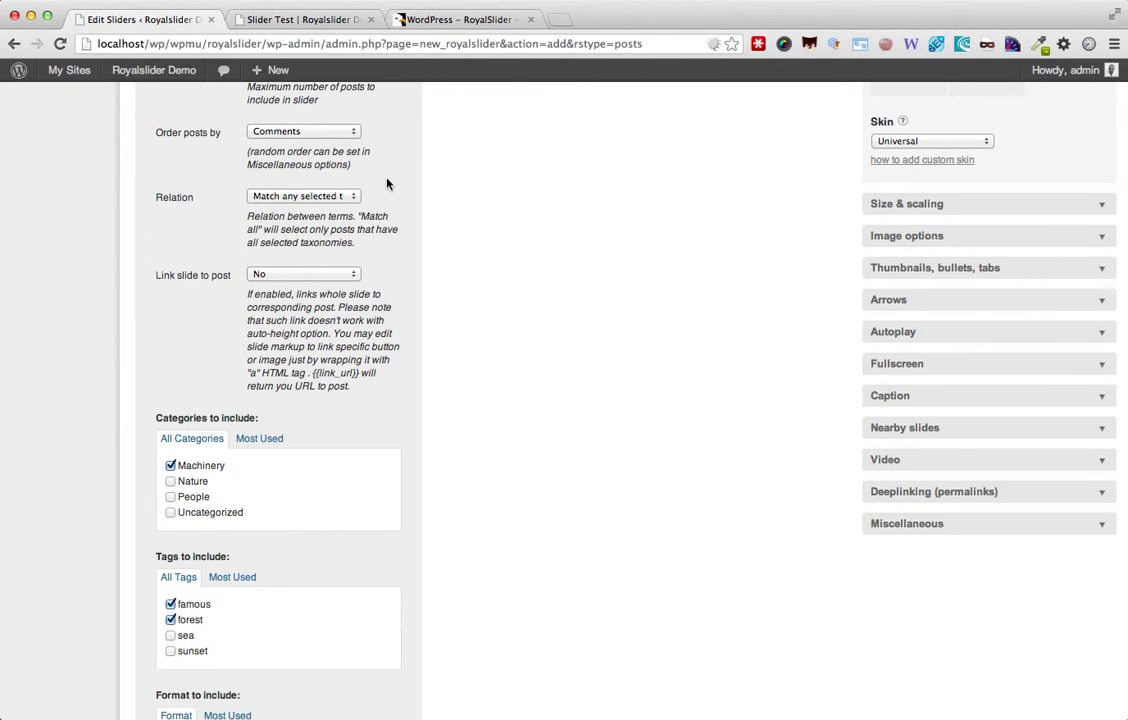
scroll(672, 195, up, 5)
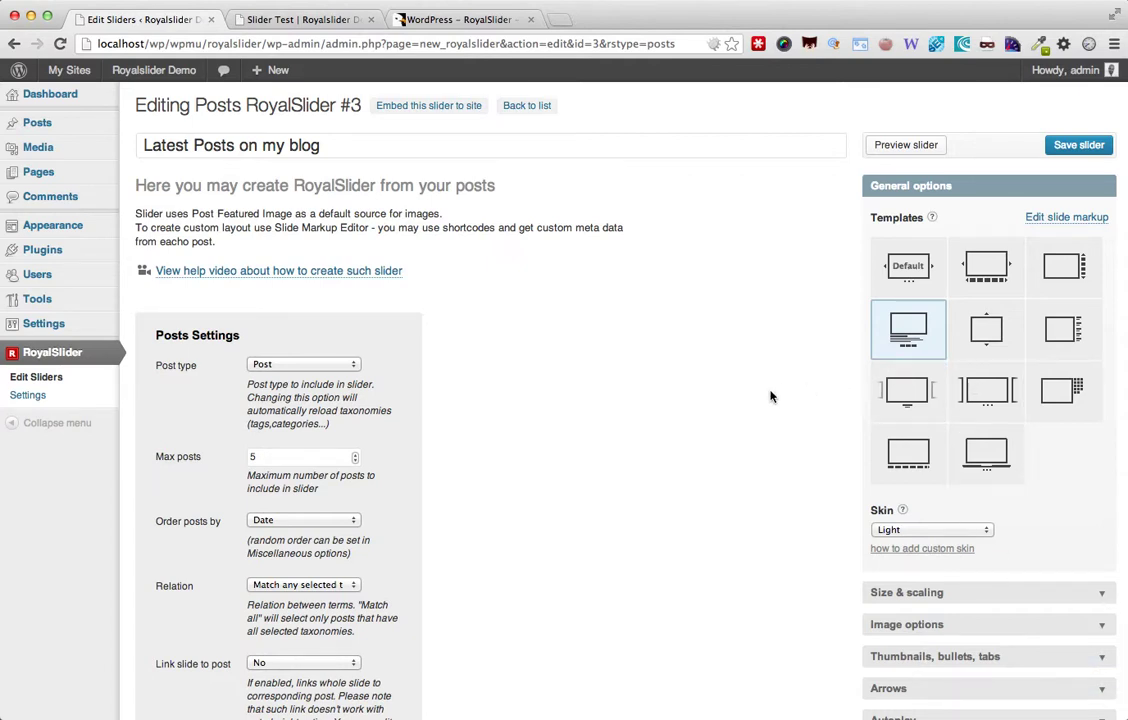
click(895, 530)
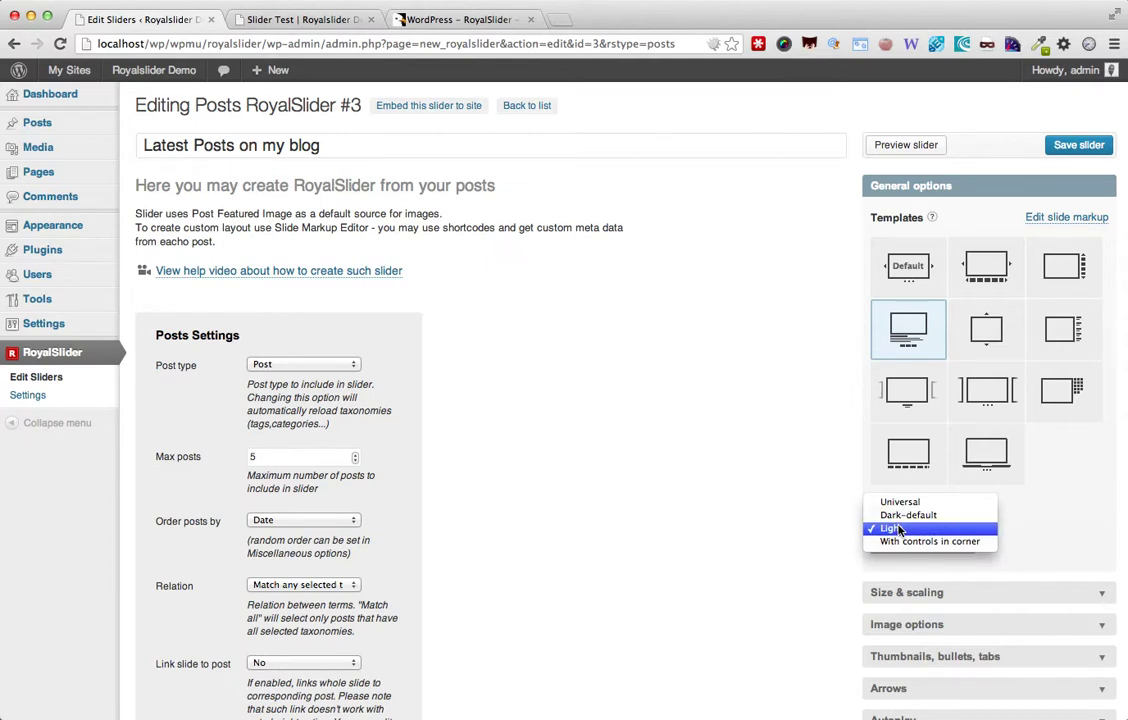
click(898, 529)
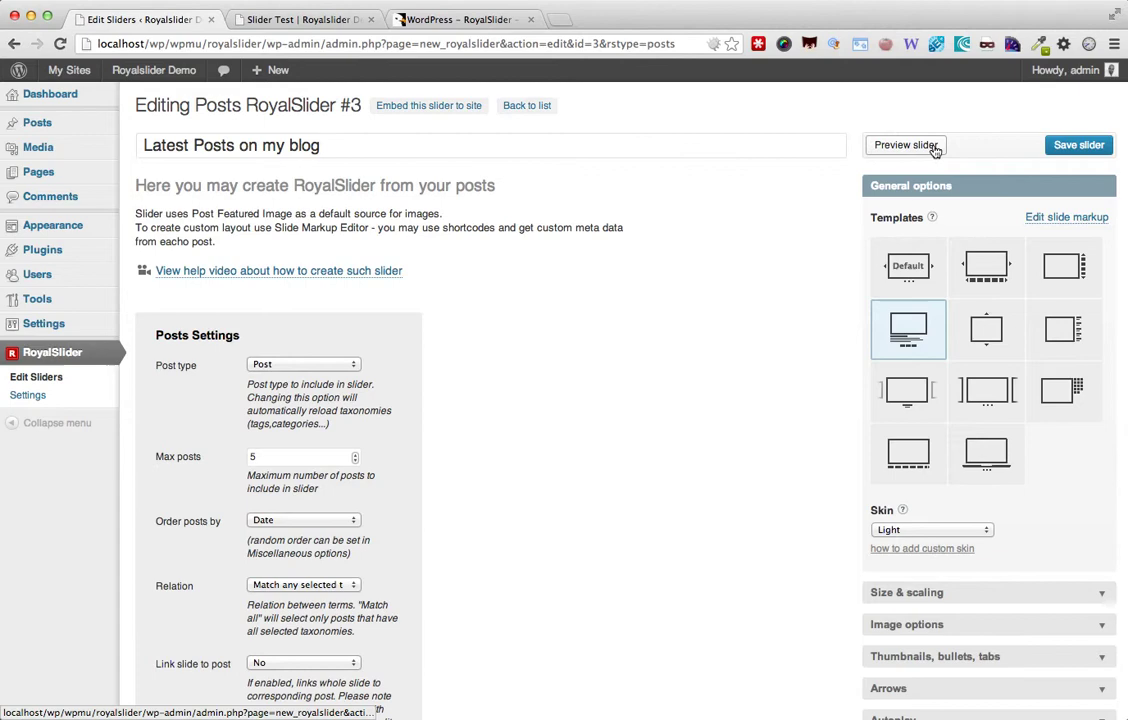
Preview the slider through Post no. 2 and Post no. 1, then close the preview
click(903, 146)
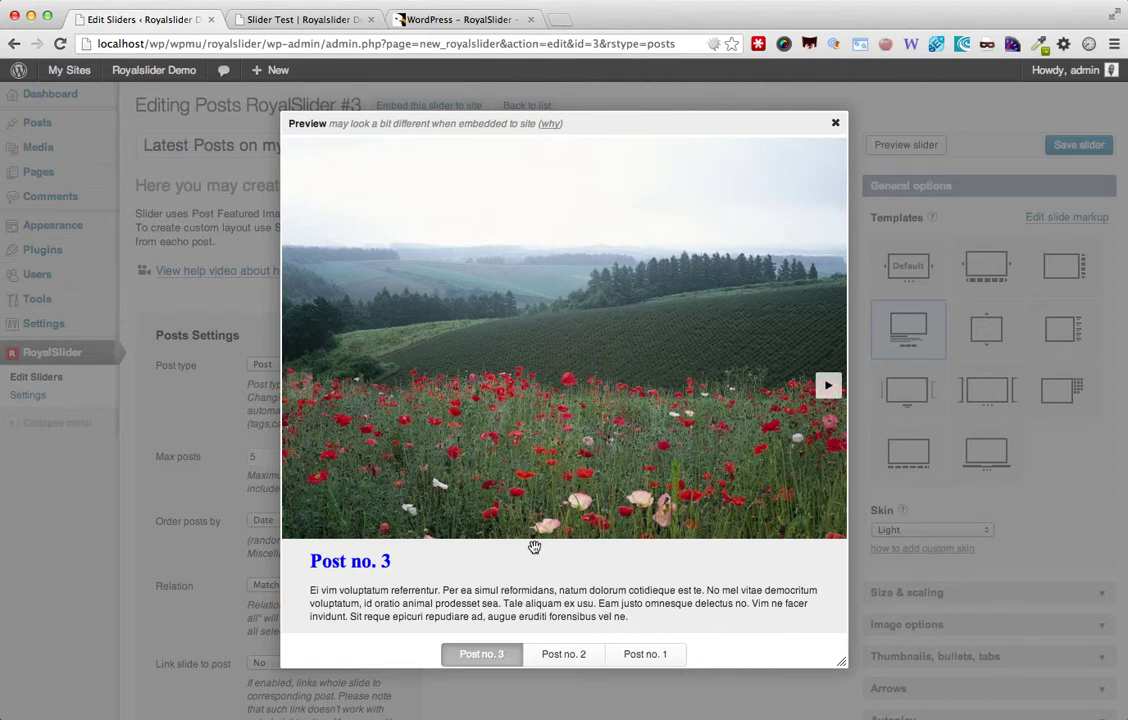
click(556, 653)
click(664, 708)
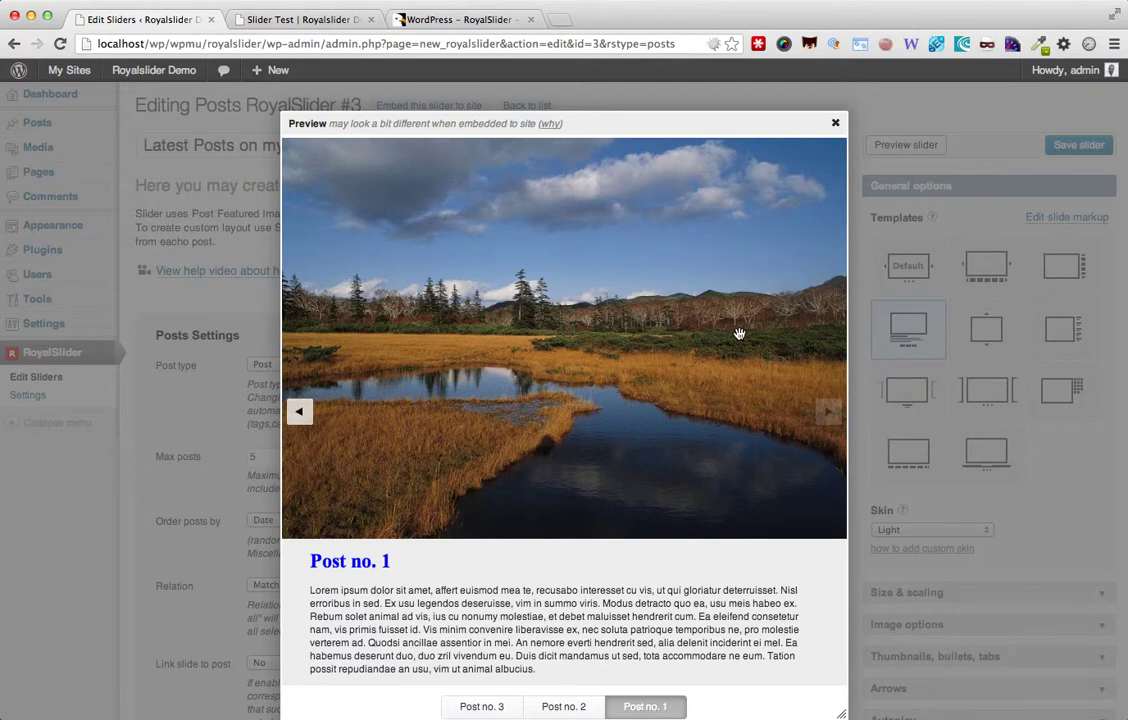
key(Escape)
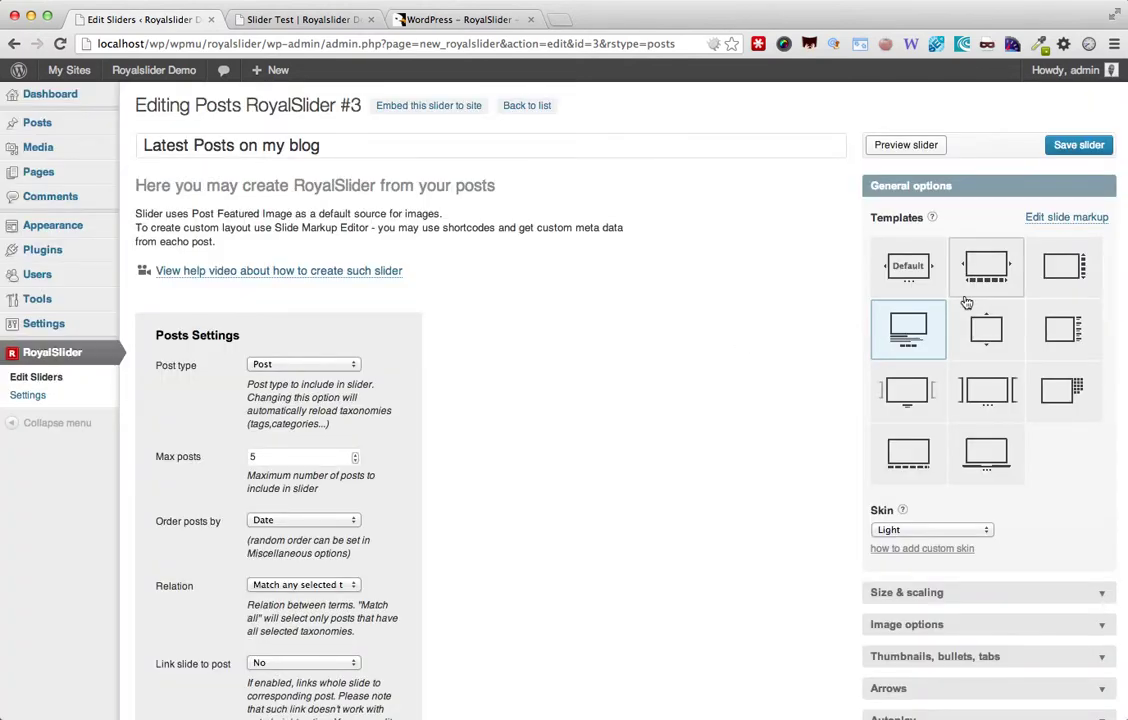
Delete the h3 title line from the slide markup and preview the slider
click(1068, 218)
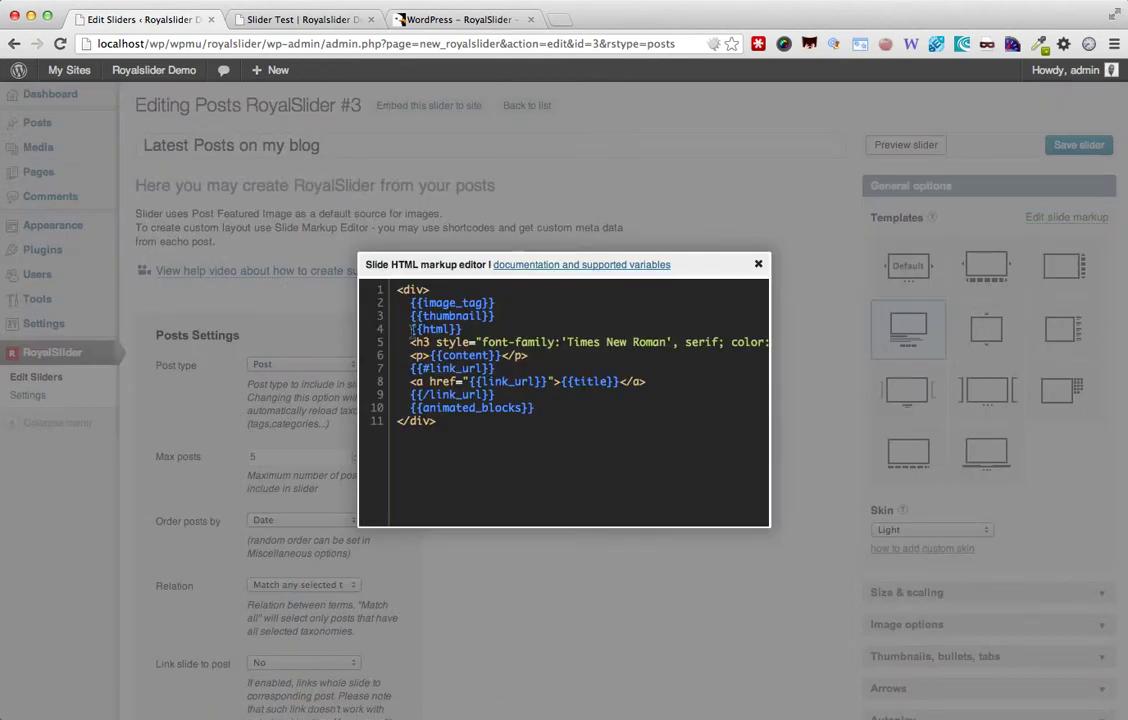
click(409, 342)
drag(411, 342, 778, 338)
key(super+c)
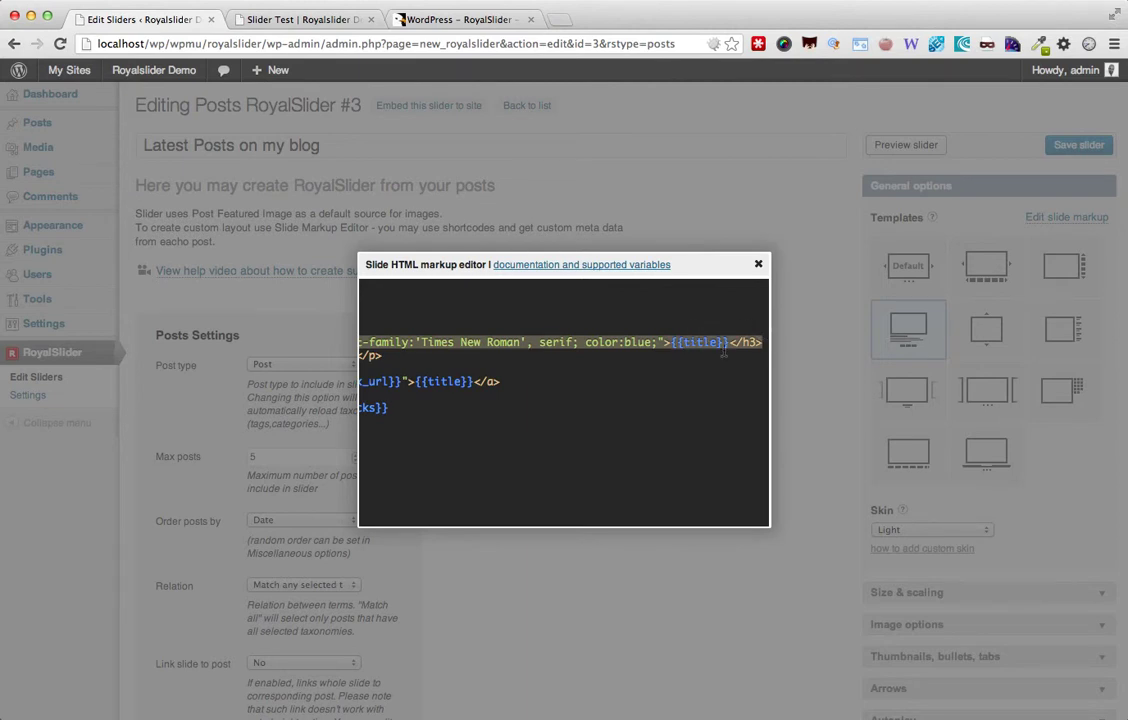
key(BackSpace)
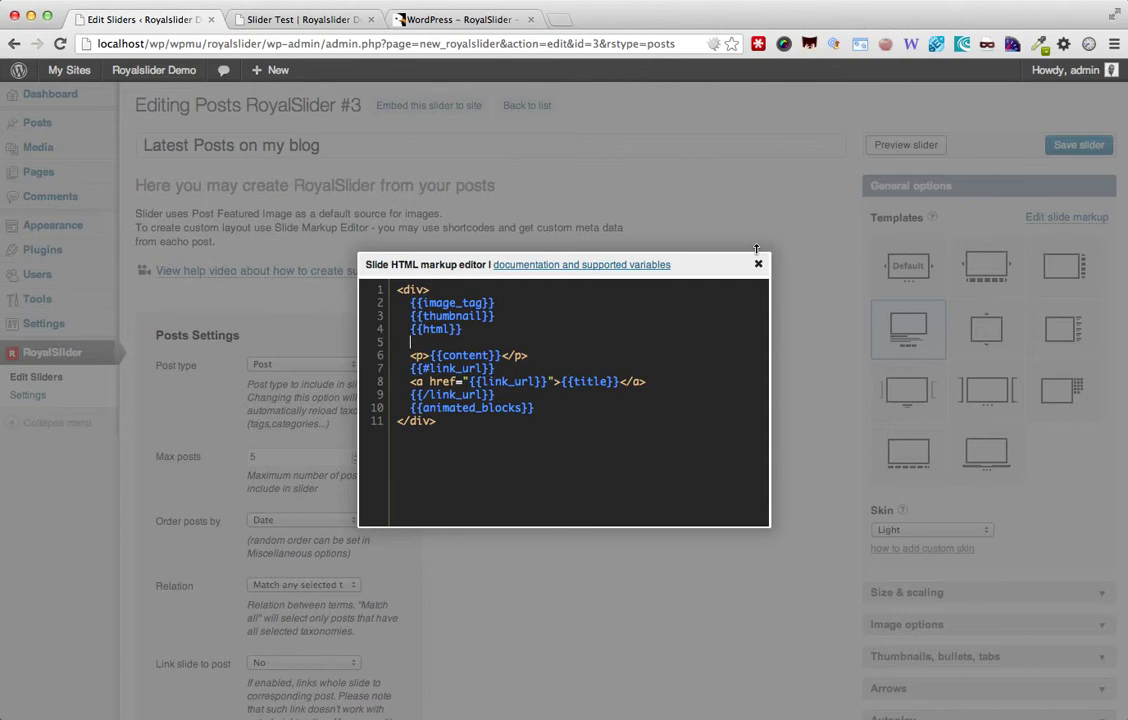
click(758, 265)
click(884, 147)
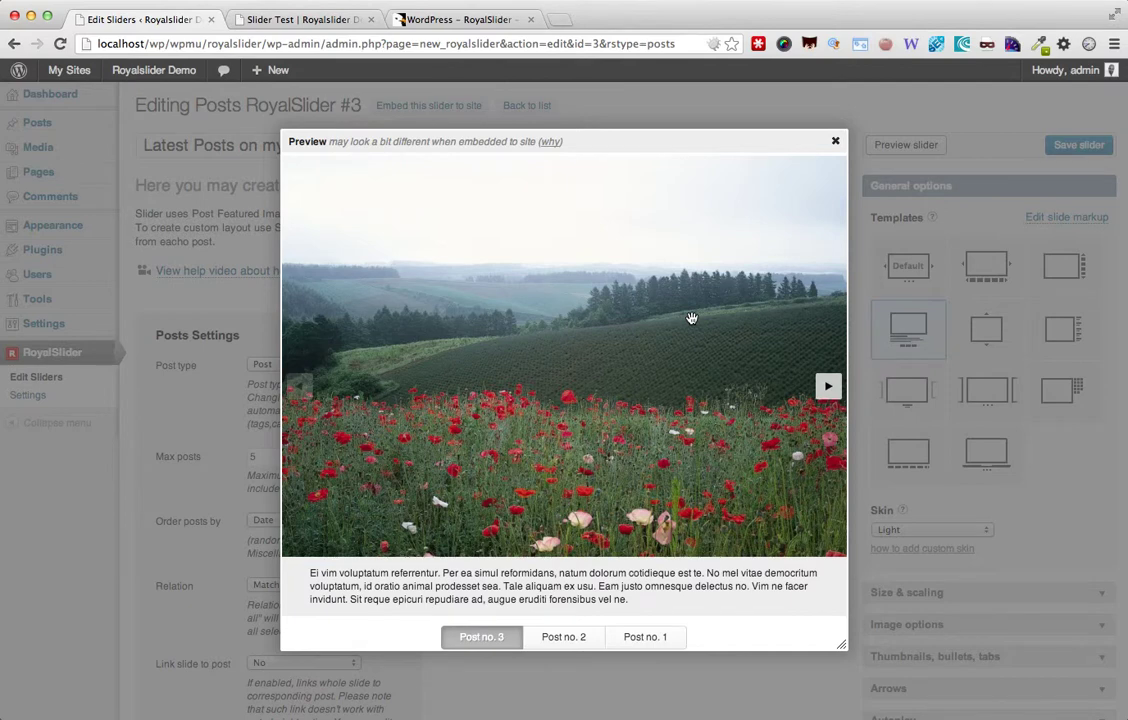
Restore the h3 title line in the slide markup, change its colour from blue to white, and preview
click(835, 142)
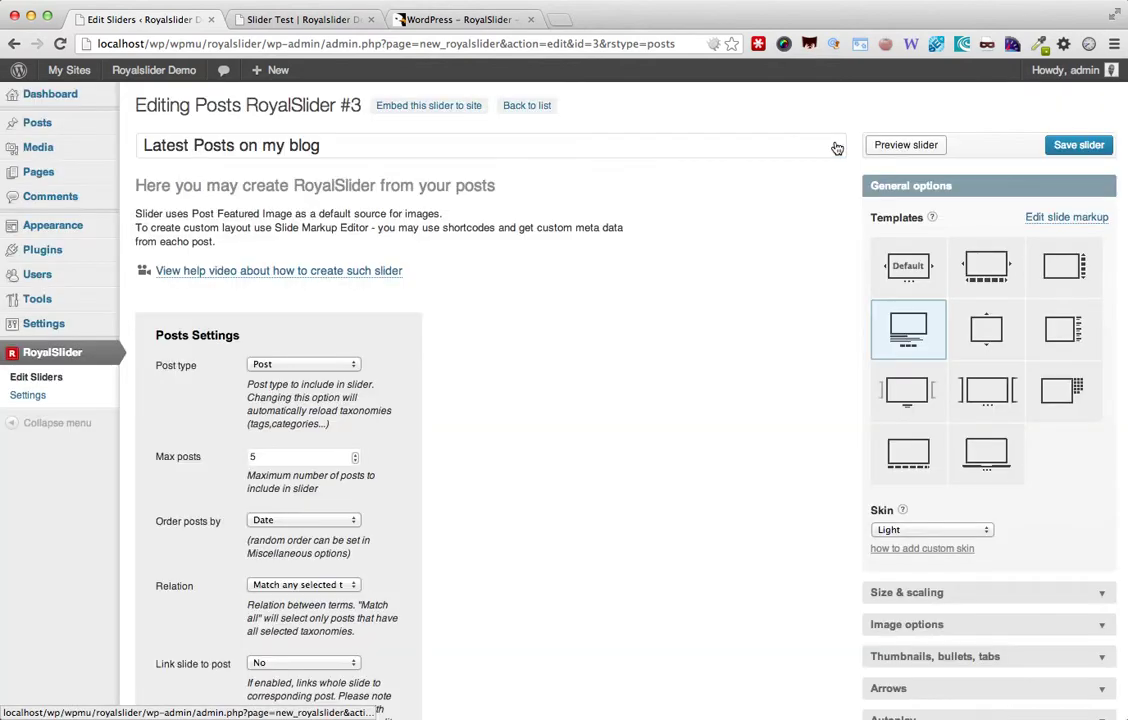
click(1058, 217)
click(428, 345)
key(super+v)
scroll(428, 348, left, 5)
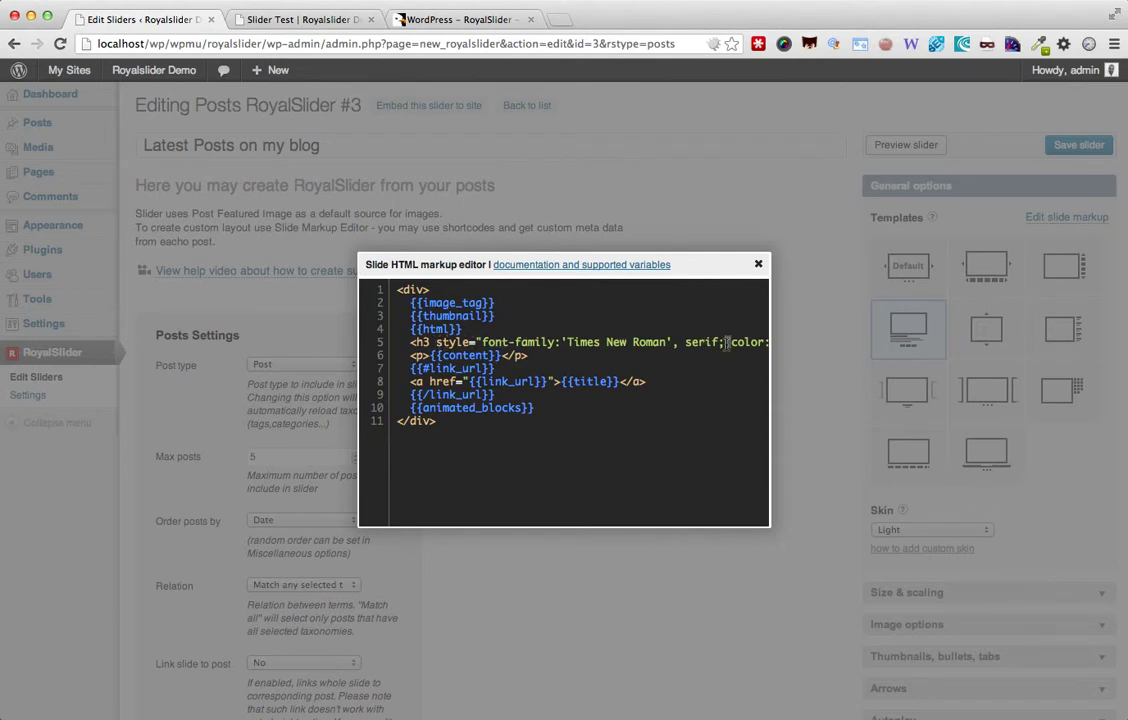
drag(724, 342, 770, 343)
click(594, 368)
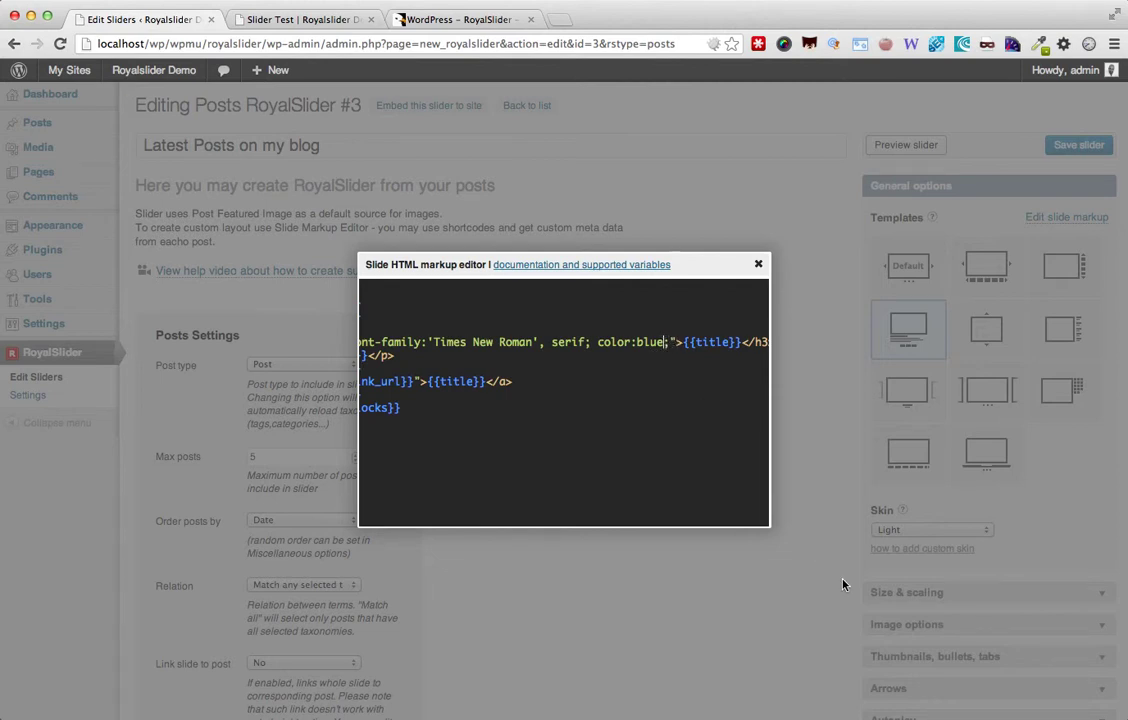
key(BackSpace)
key(BackSpace)
key(BackSpace)
key(BackSpace)
text(white)
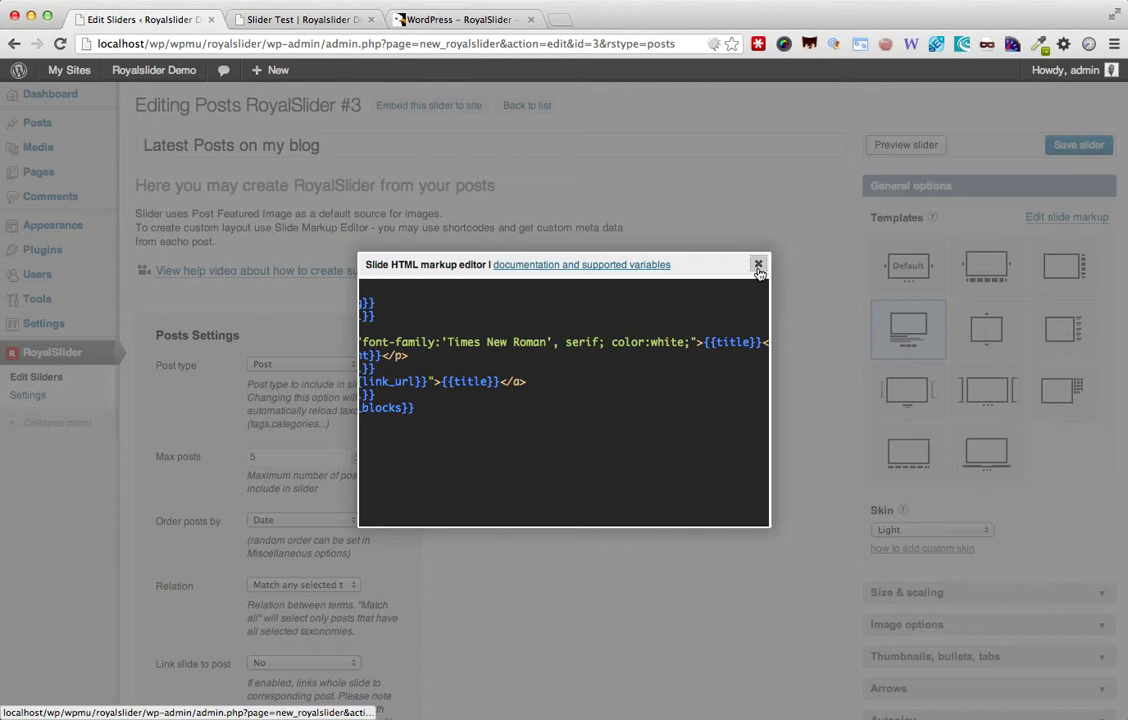
click(758, 264)
click(911, 148)
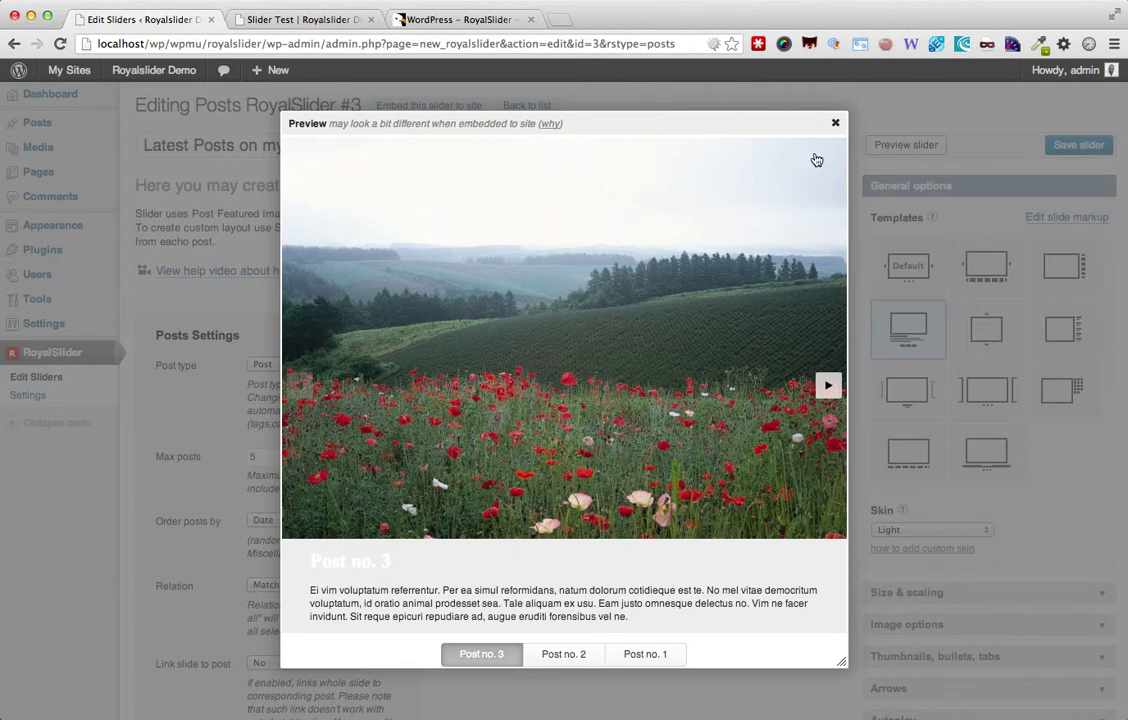
click(836, 126)
Switch the skin to Dark-default and preview the Post no. 2 and Post no. 1 slides
click(916, 529)
click(908, 514)
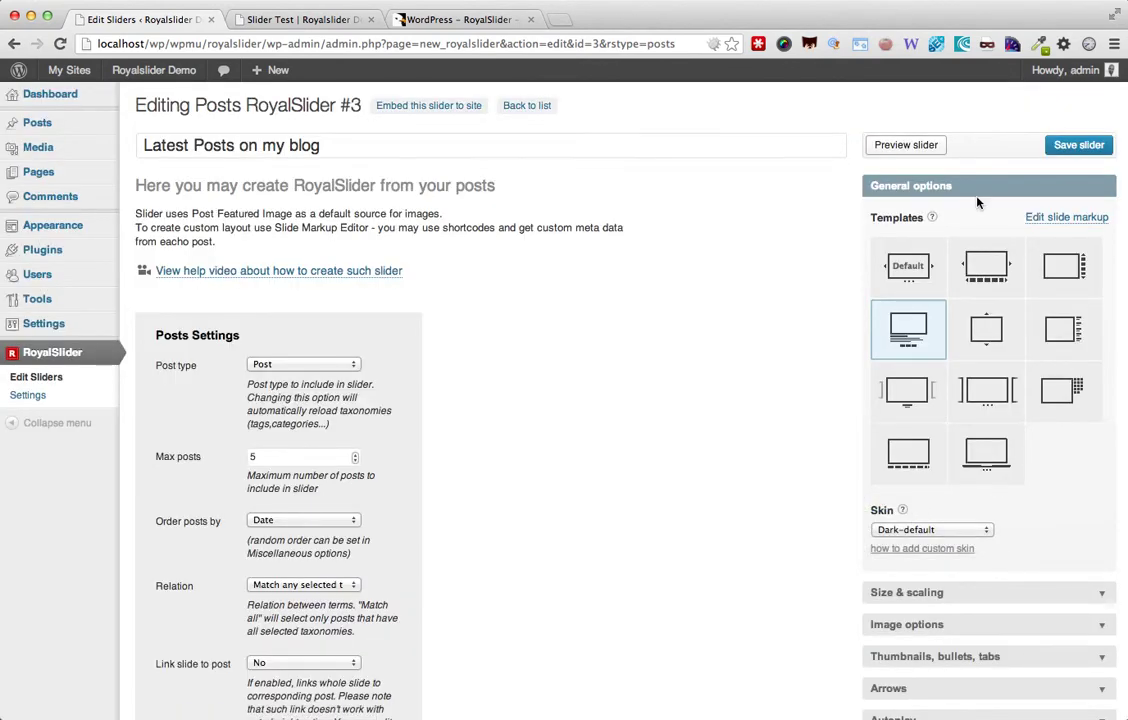
click(921, 145)
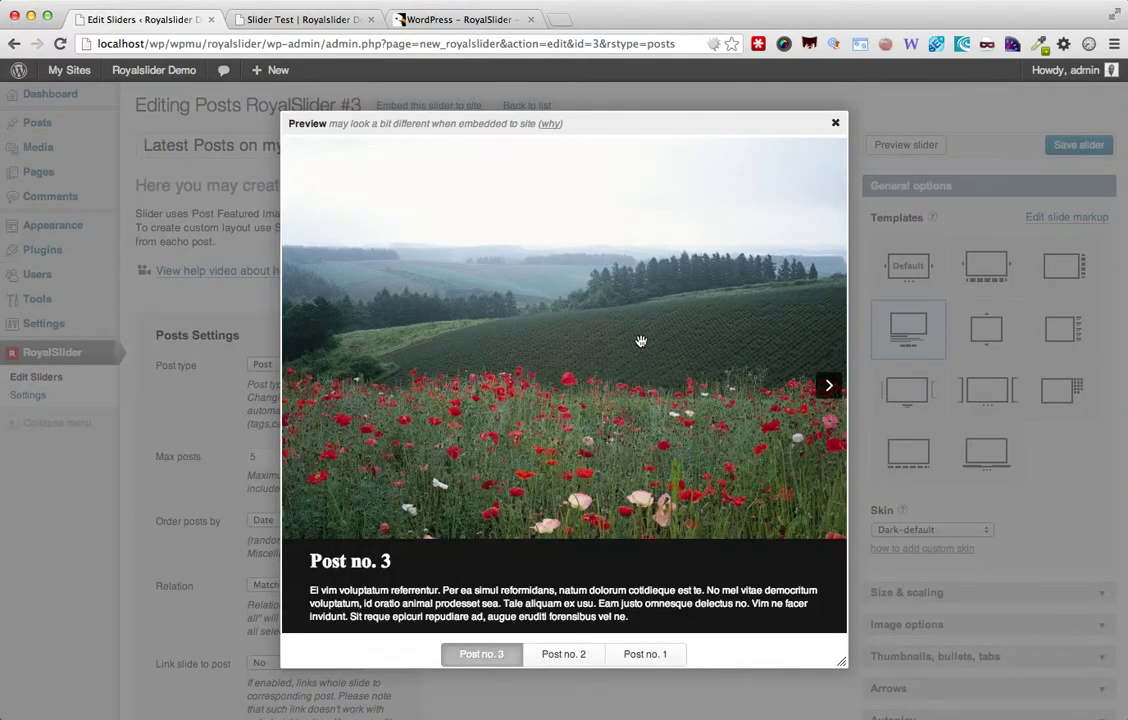
click(570, 654)
click(671, 707)
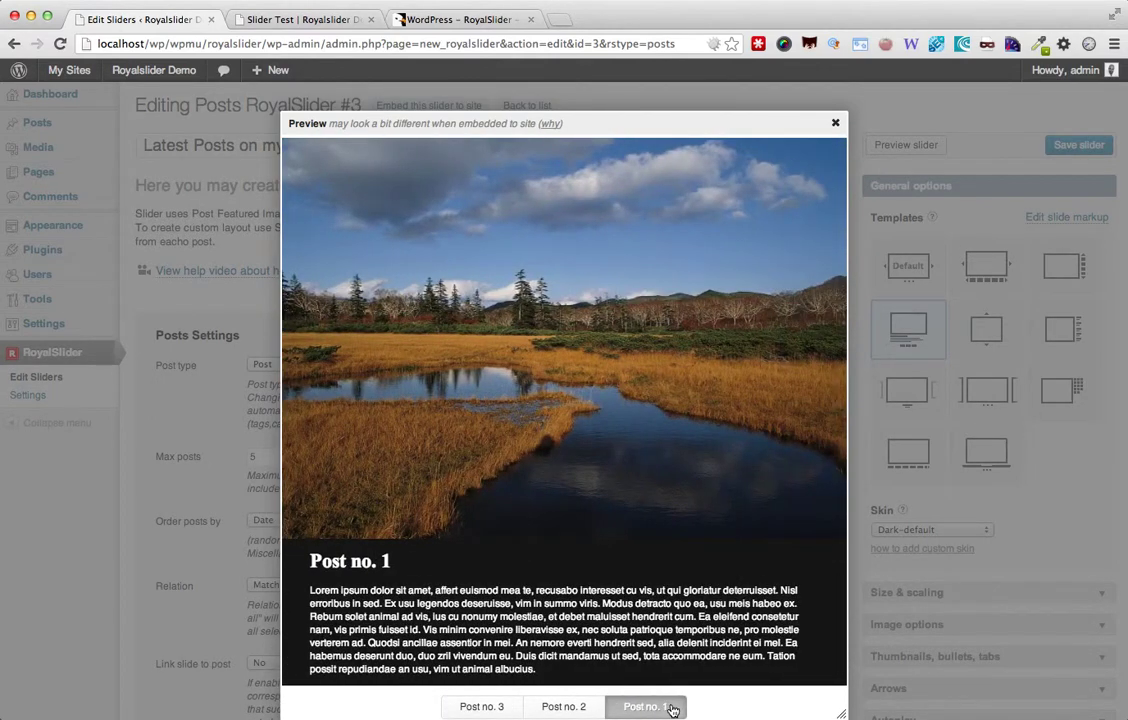
click(835, 125)
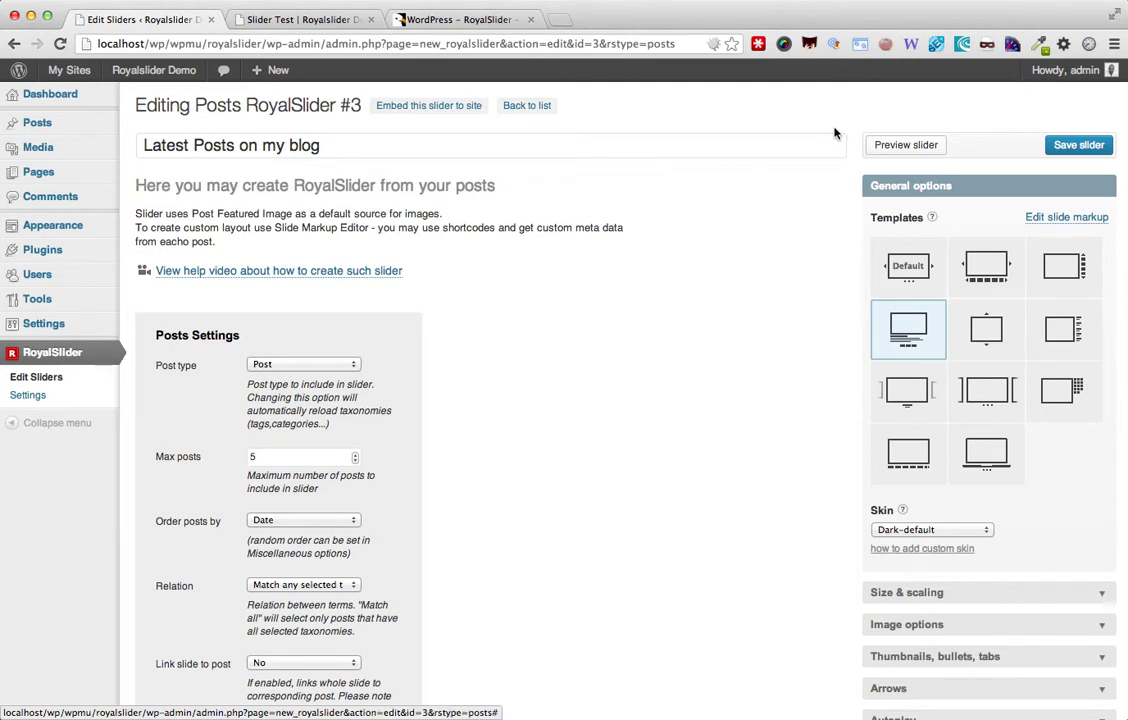
scroll(770, 324, down, 5)
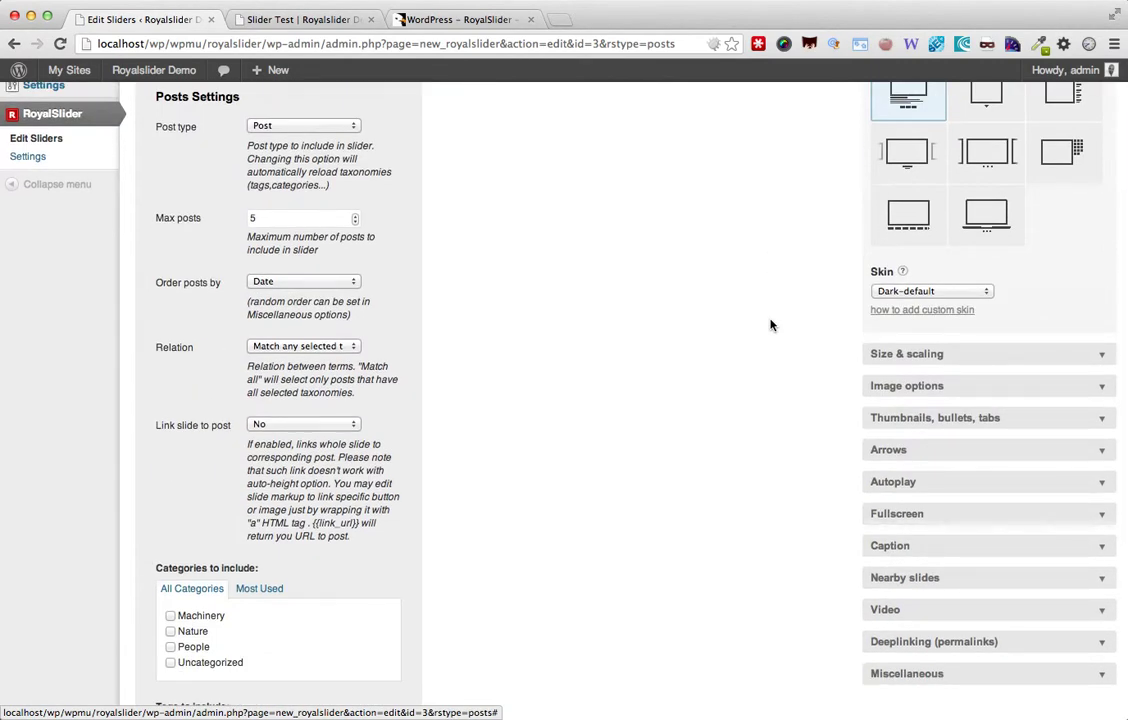
Expand the Size & scaling, Image options and Thumbnails, bullets, tabs settings
click(930, 354)
scroll(943, 222, up, 4)
scroll(943, 222, up, 1)
click(970, 402)
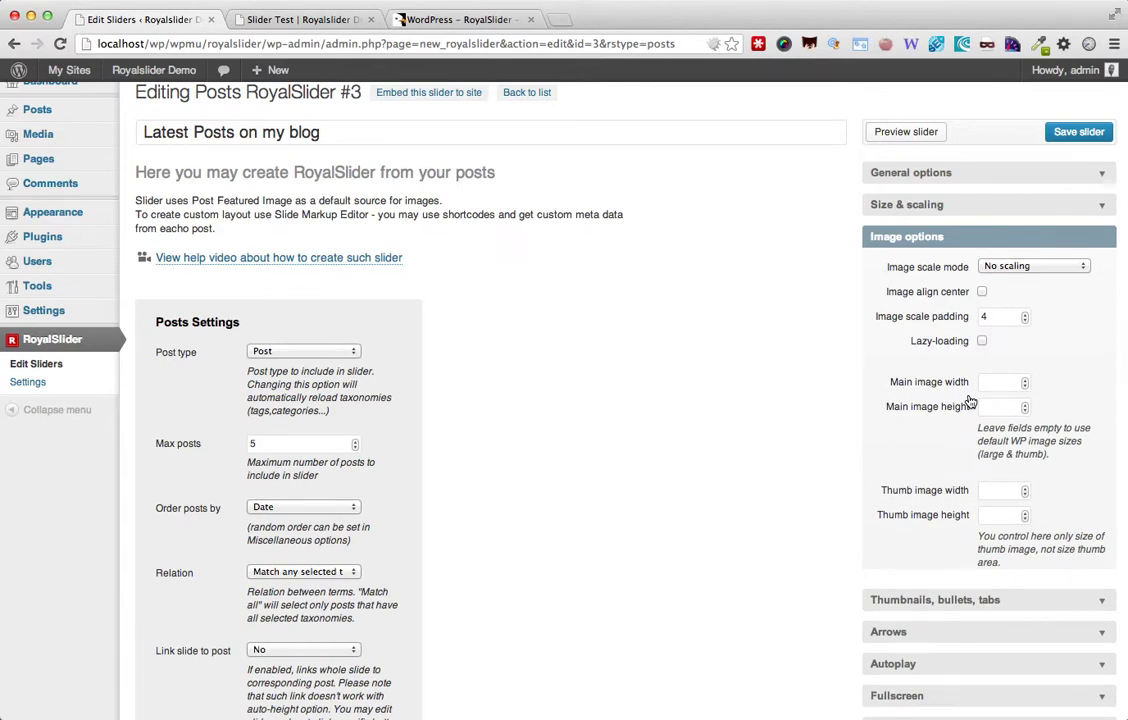
scroll(970, 402, down, 2)
click(950, 533)
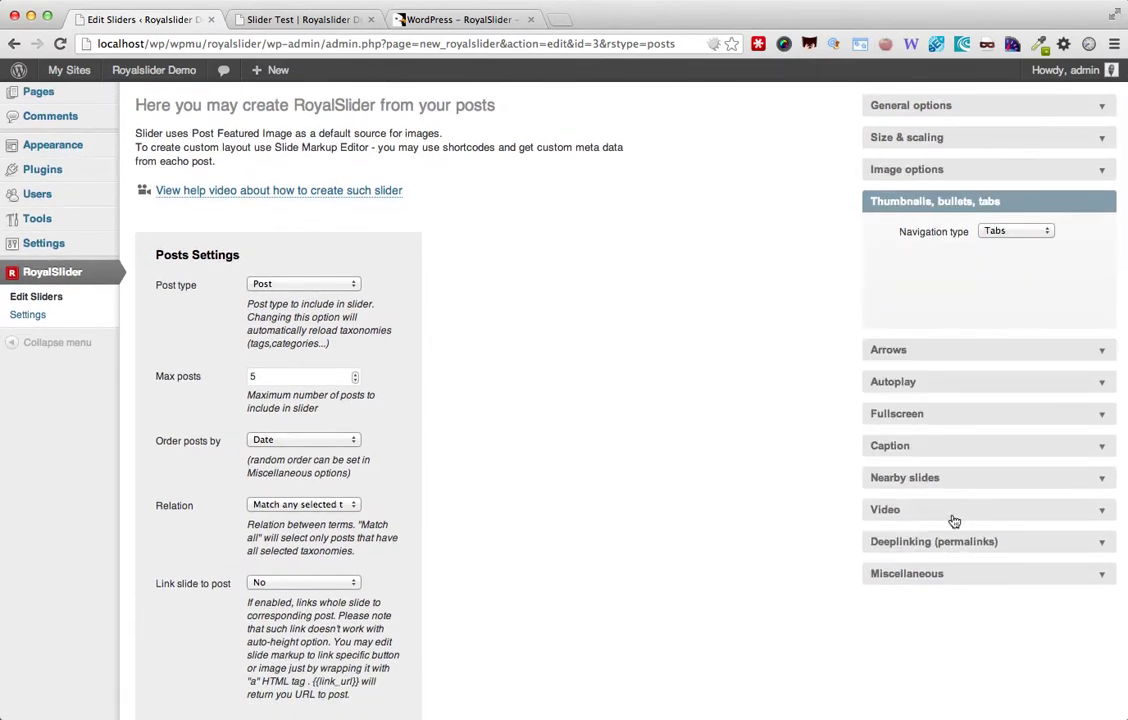
Expand the Fullscreen, Caption, Nearby slides, Video and Deeplinking (permalinks) settings
click(938, 415)
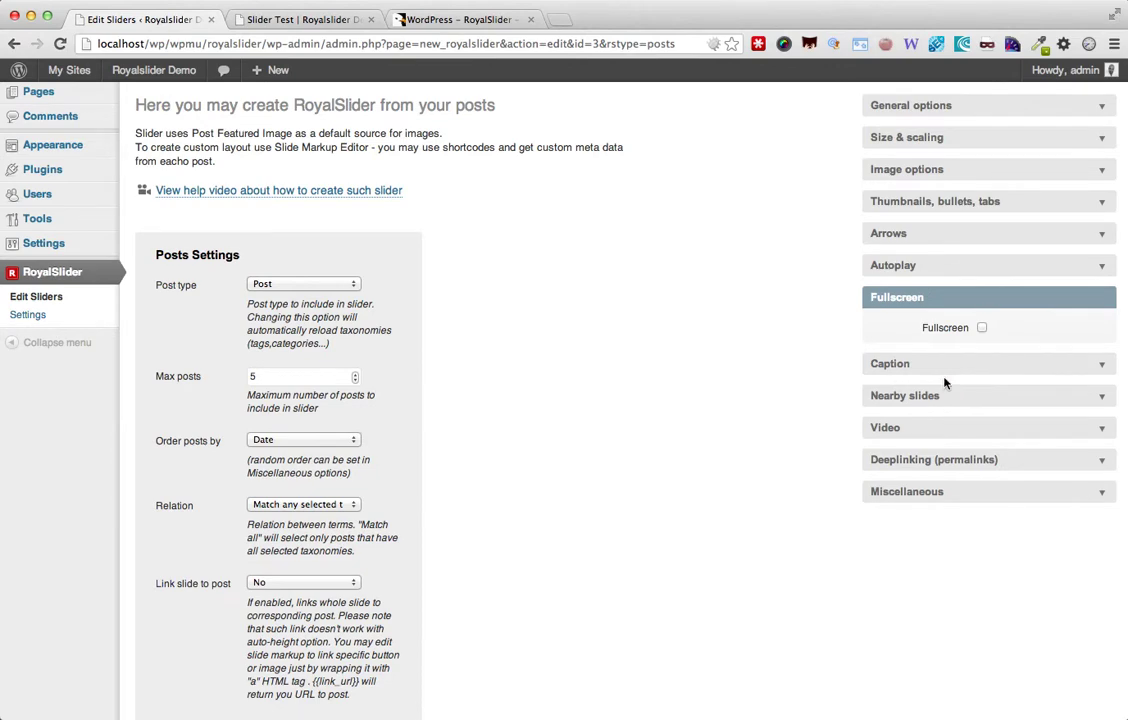
click(950, 367)
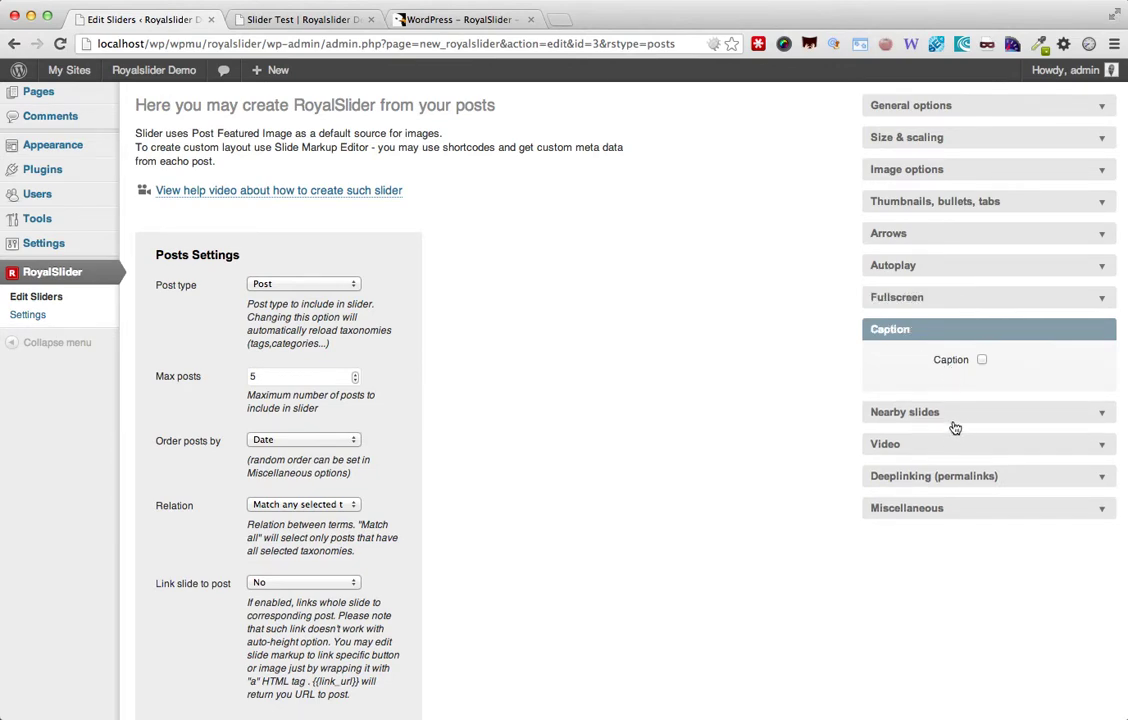
click(954, 413)
click(955, 441)
scroll(955, 430, down, 5)
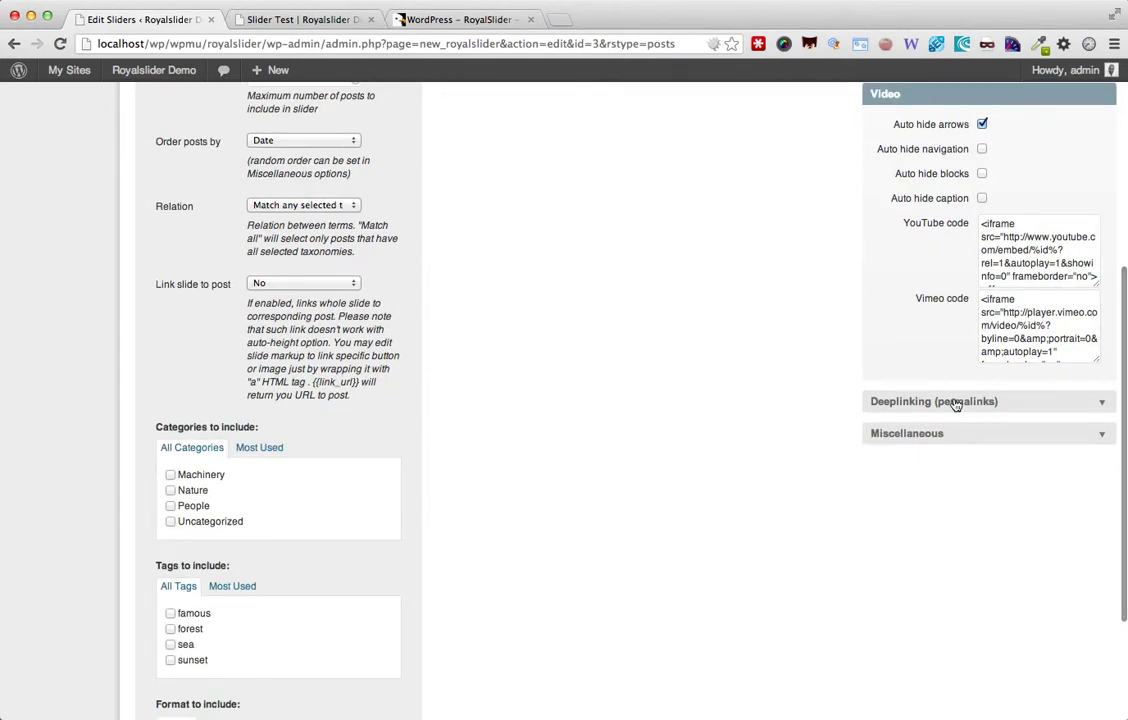
click(955, 402)
scroll(954, 403, up, 5)
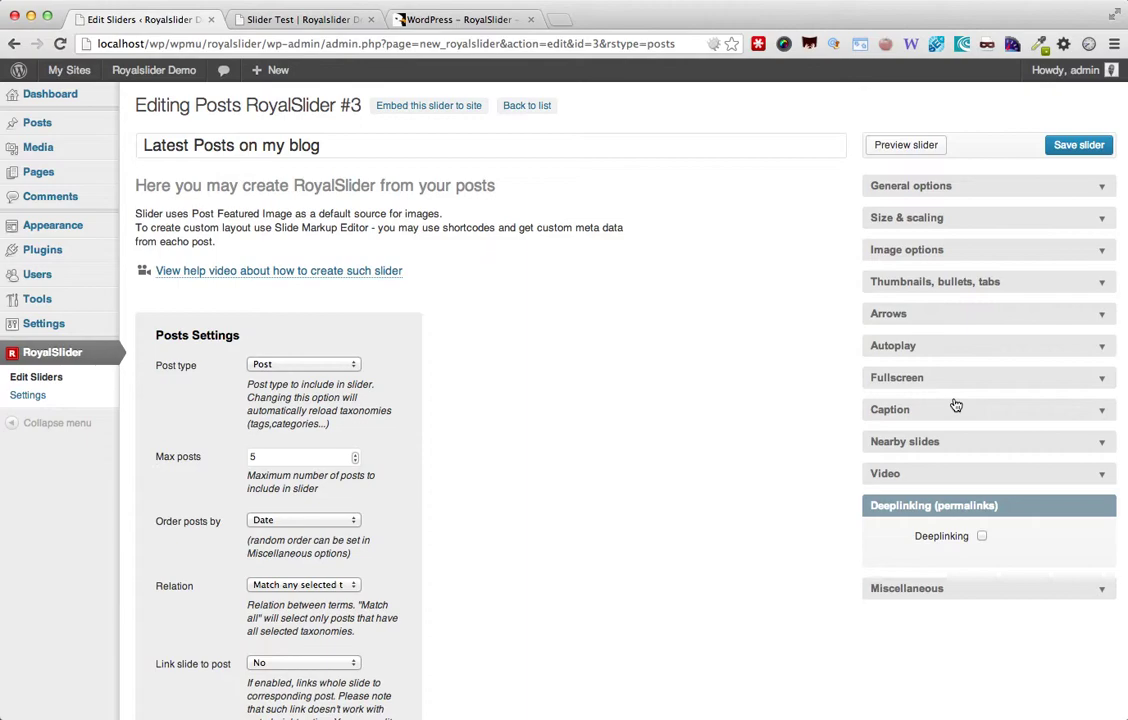
Switch to the third browser tab showing the CodeCanyon RoyalSlider product page
key(super+3)
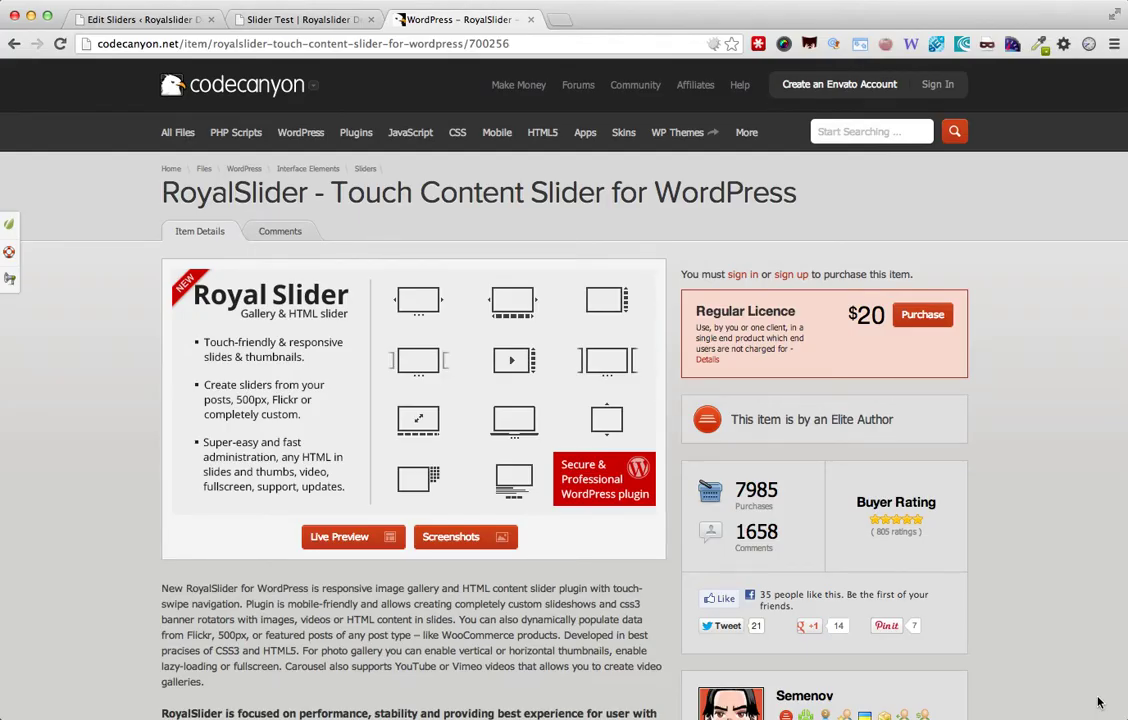